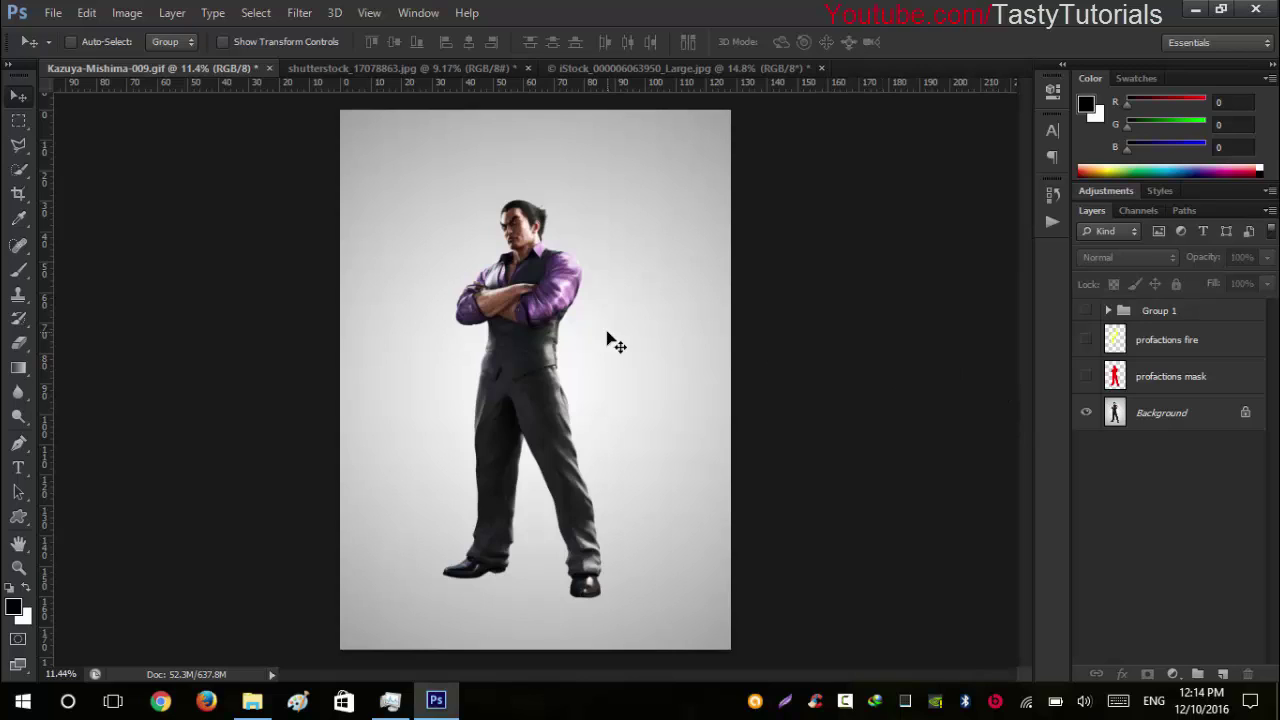
Step: Show the profactions mask, profactions fire and Group 1 layers in the standing man example
{"action": "left_click", "coordinate": [1087, 377]}
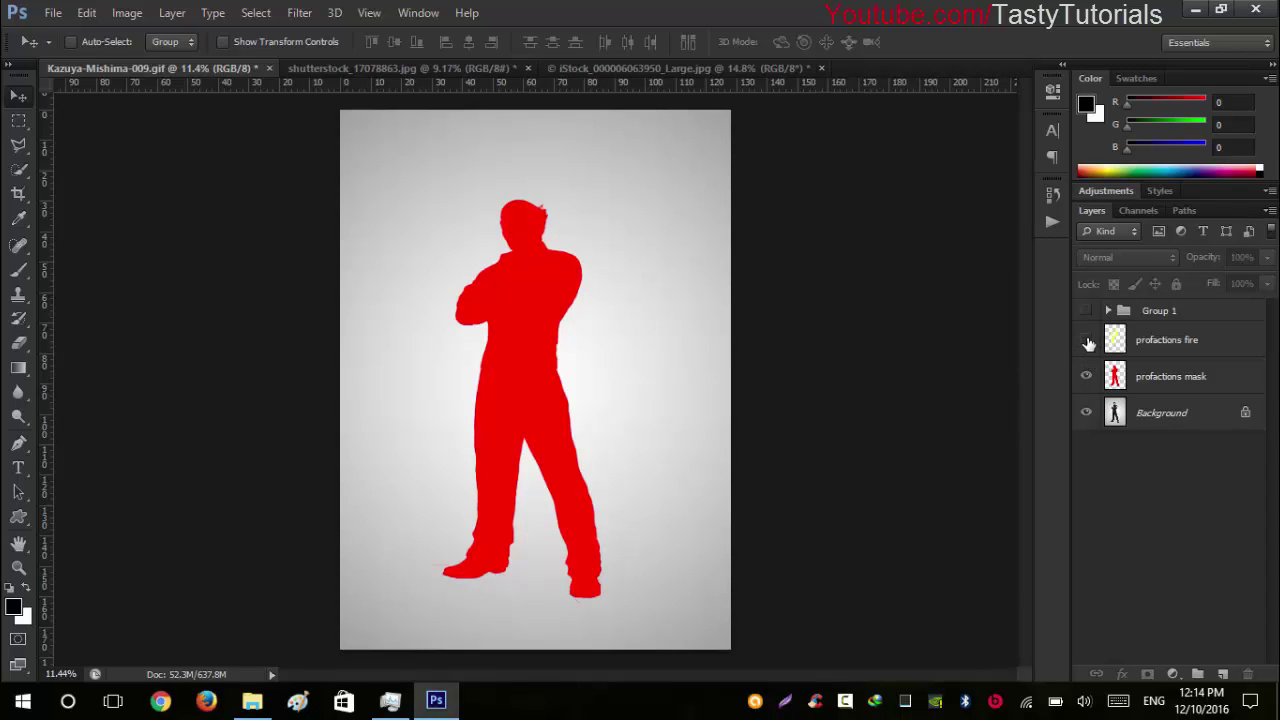
{"action": "left_click", "coordinate": [1087, 342]}
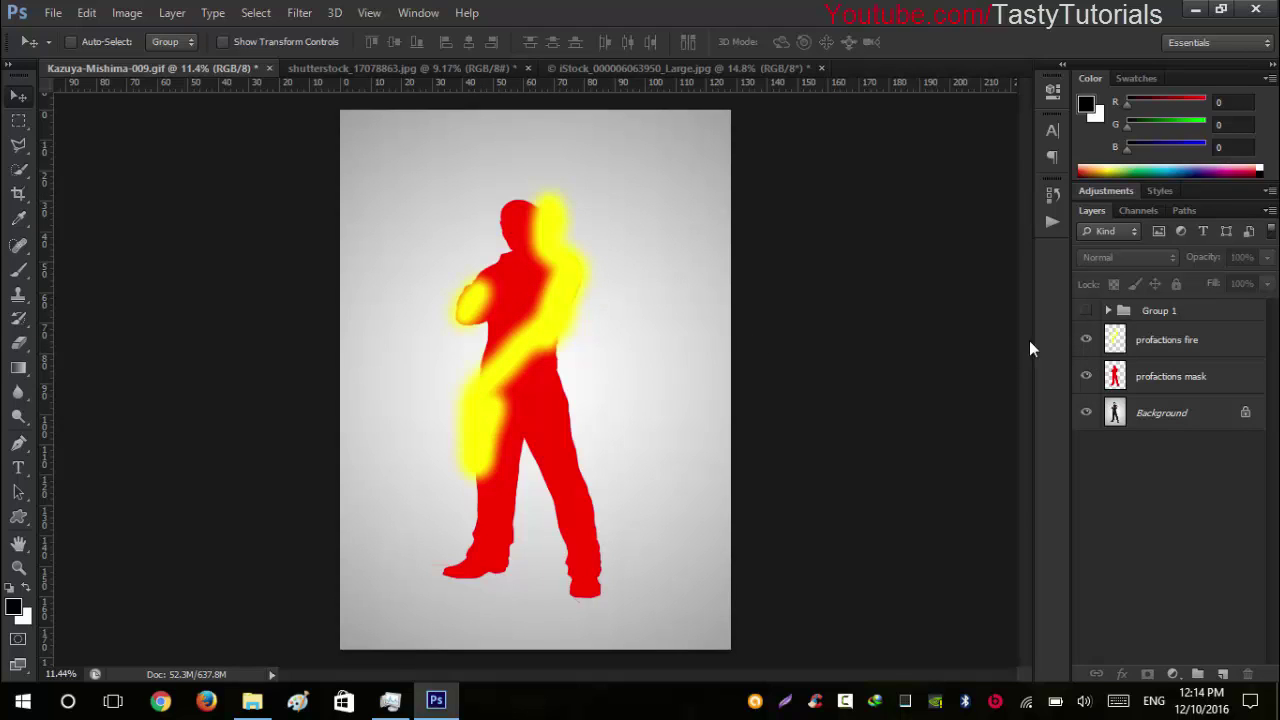
{"action": "left_click", "coordinate": [1087, 311]}
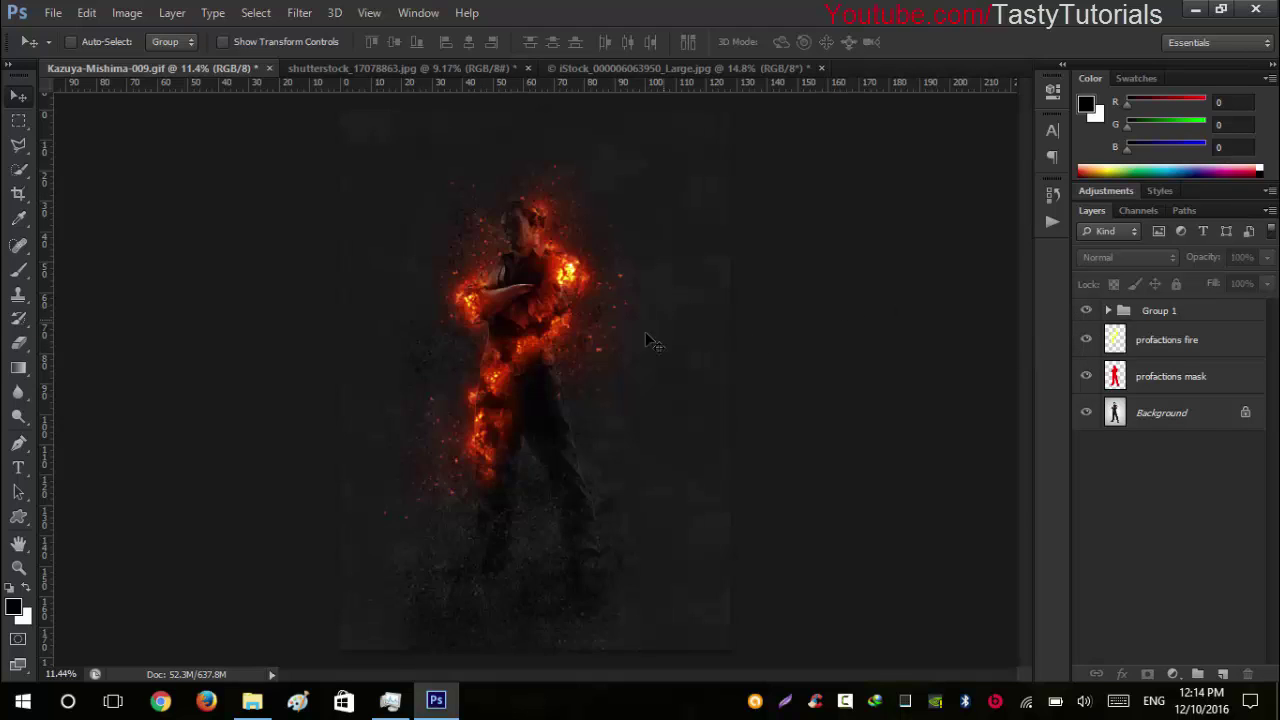
{"action": "scroll", "coordinate": [537, 192], "scroll_direction": "up", "scroll_amount": 2}
{"action": "scroll", "coordinate": [537, 192], "scroll_direction": "down", "scroll_amount": 2}
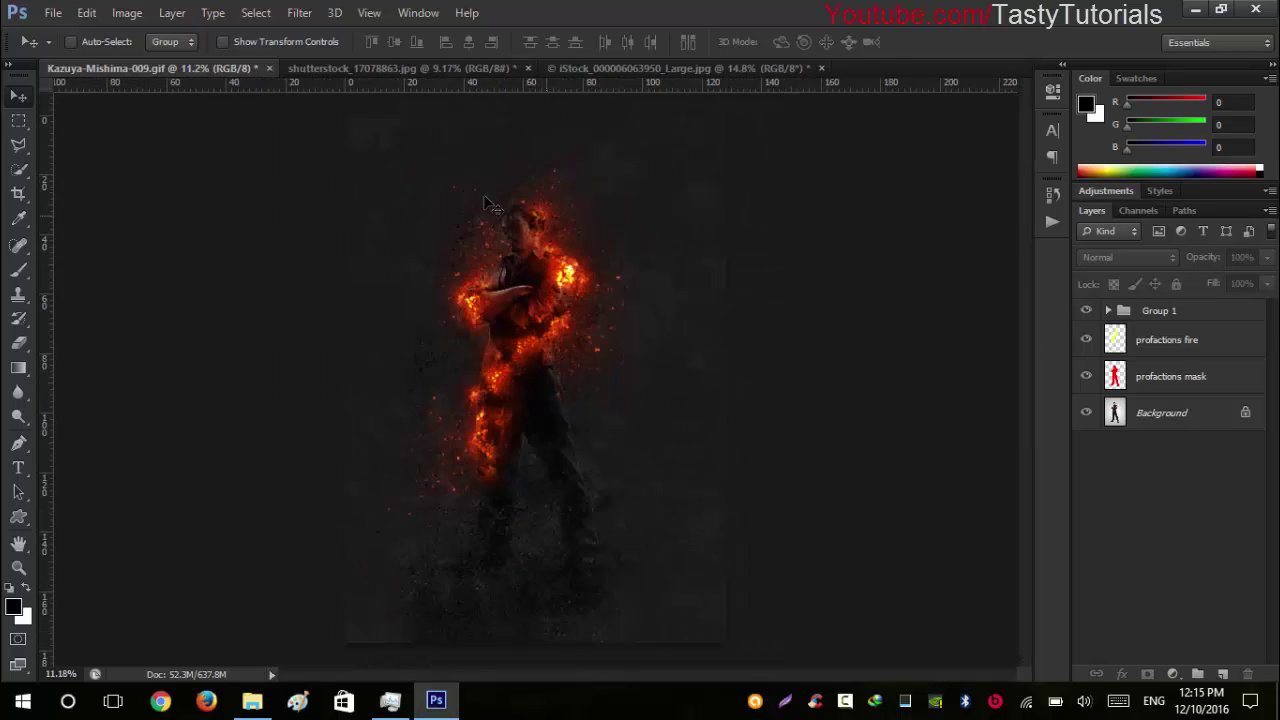
Step: Switch to shutterstock_17078863.jpg, reveal its red mask and yellow fire layers, and zoom in
{"action": "left_click", "coordinate": [344, 68]}
{"action": "scroll", "coordinate": [472, 278], "scroll_direction": "up", "scroll_amount": 1}
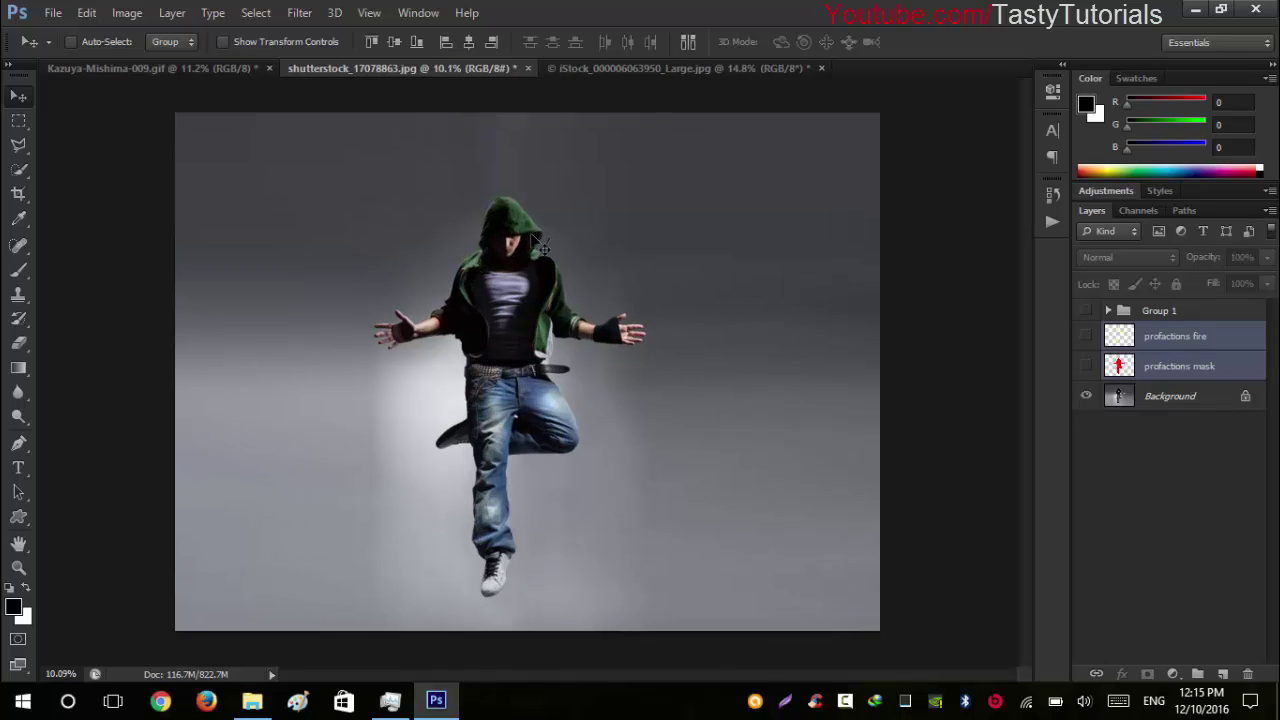
{"action": "scroll", "coordinate": [540, 245], "scroll_direction": "up", "scroll_amount": 3}
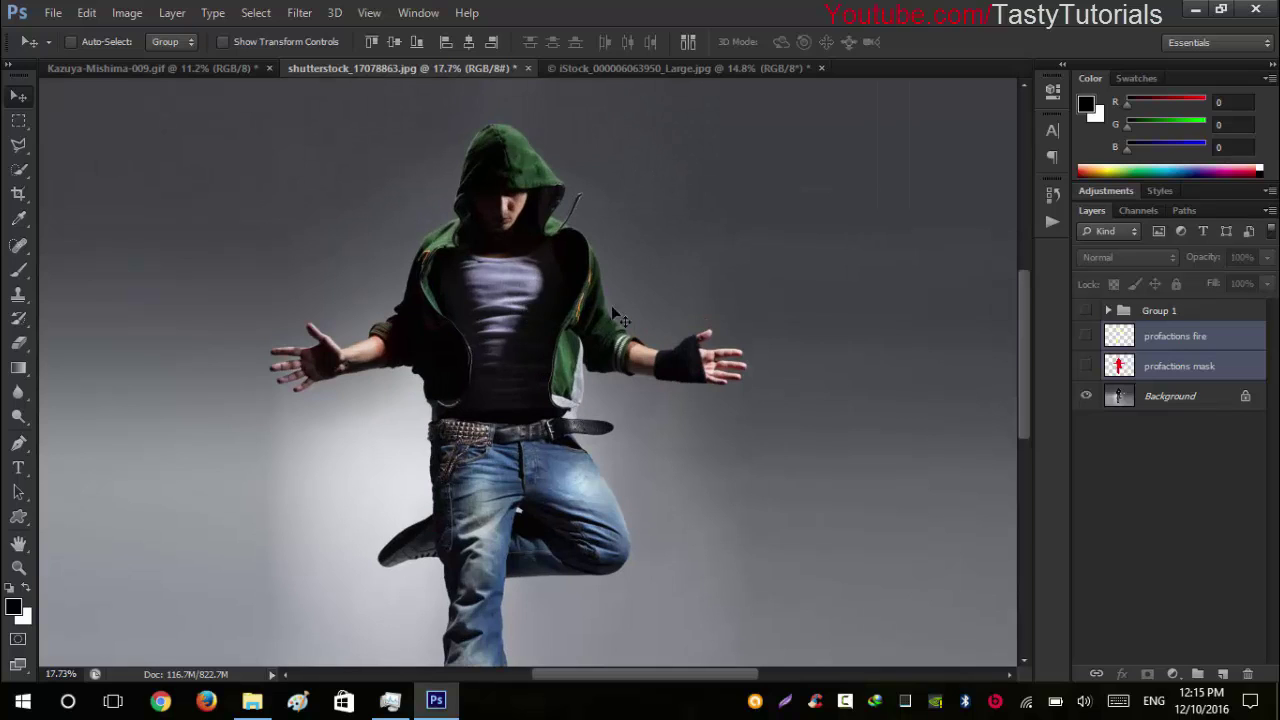
{"action": "left_click", "coordinate": [1086, 367]}
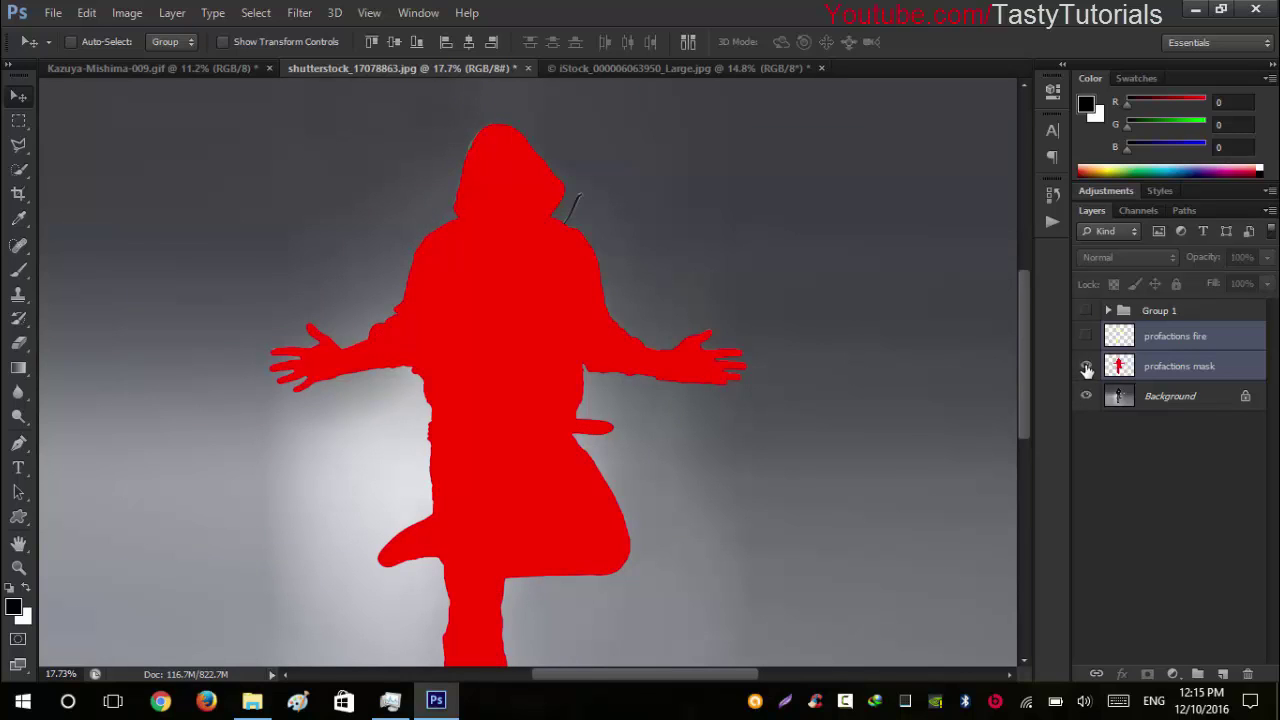
{"action": "left_click", "coordinate": [1086, 338]}
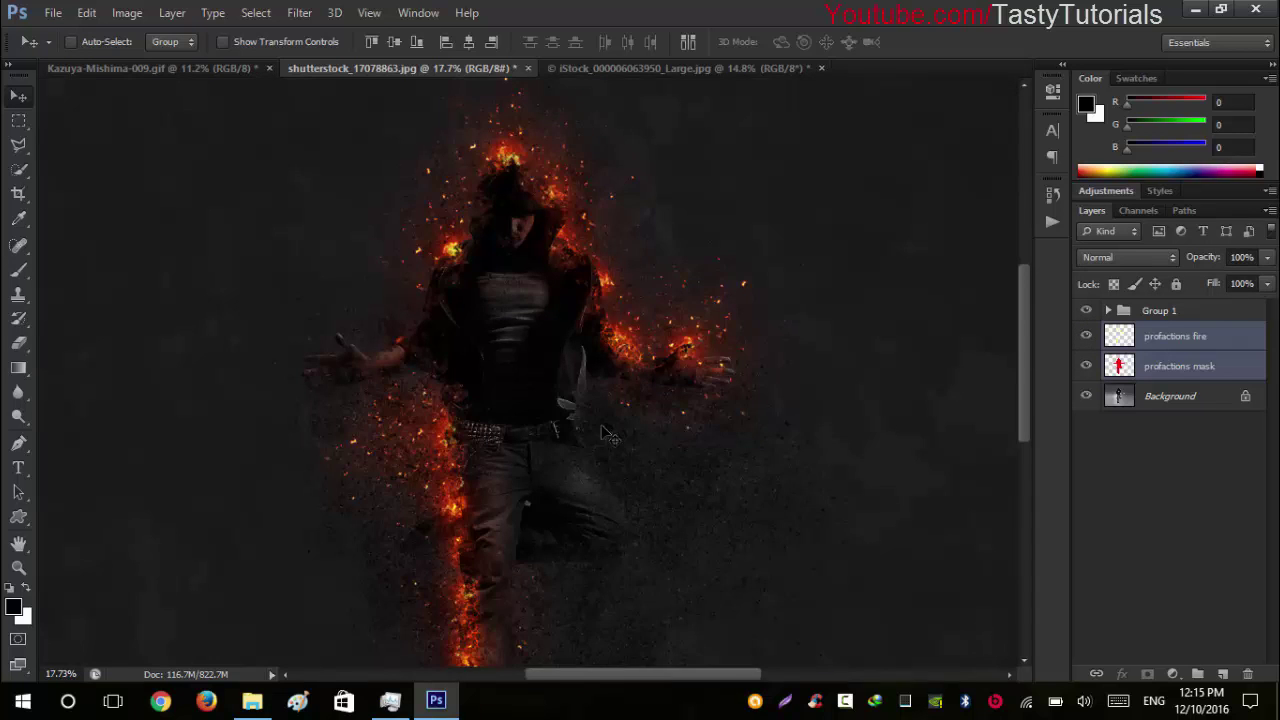
{"action": "scroll", "coordinate": [610, 420], "scroll_direction": "up", "scroll_amount": 2}
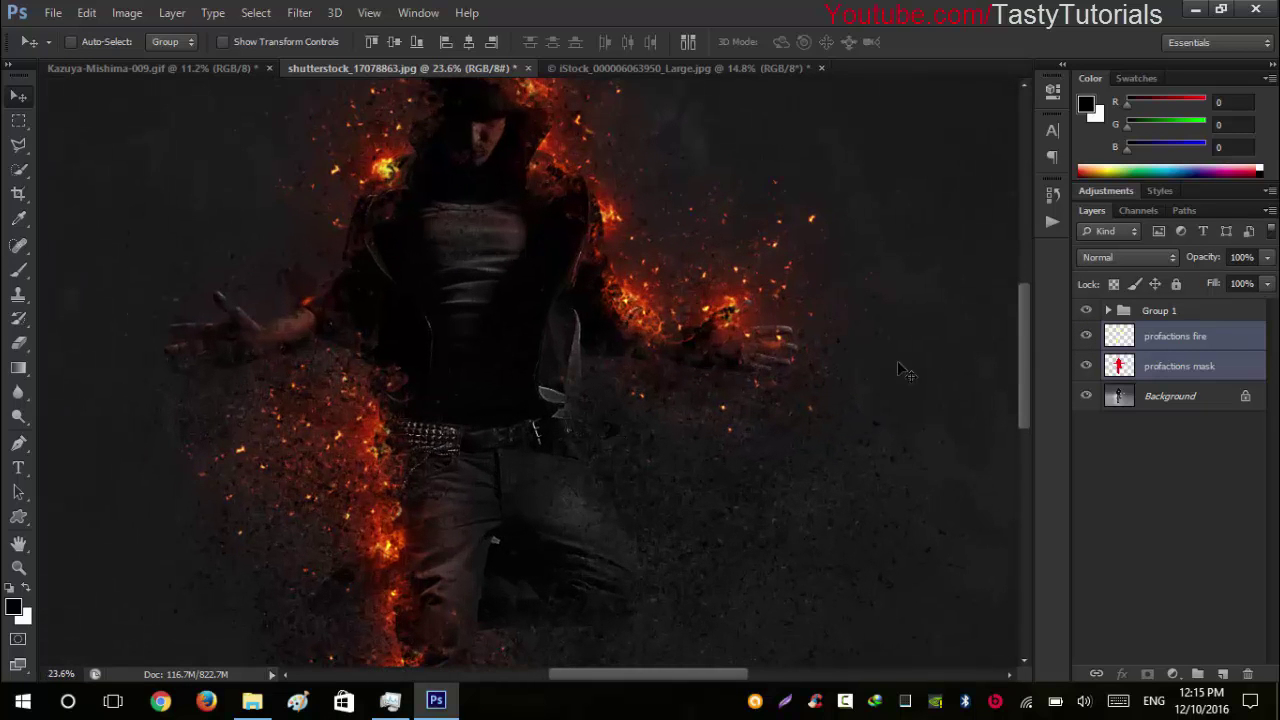
{"action": "scroll", "coordinate": [476, 374], "scroll_direction": "up", "scroll_amount": 1}
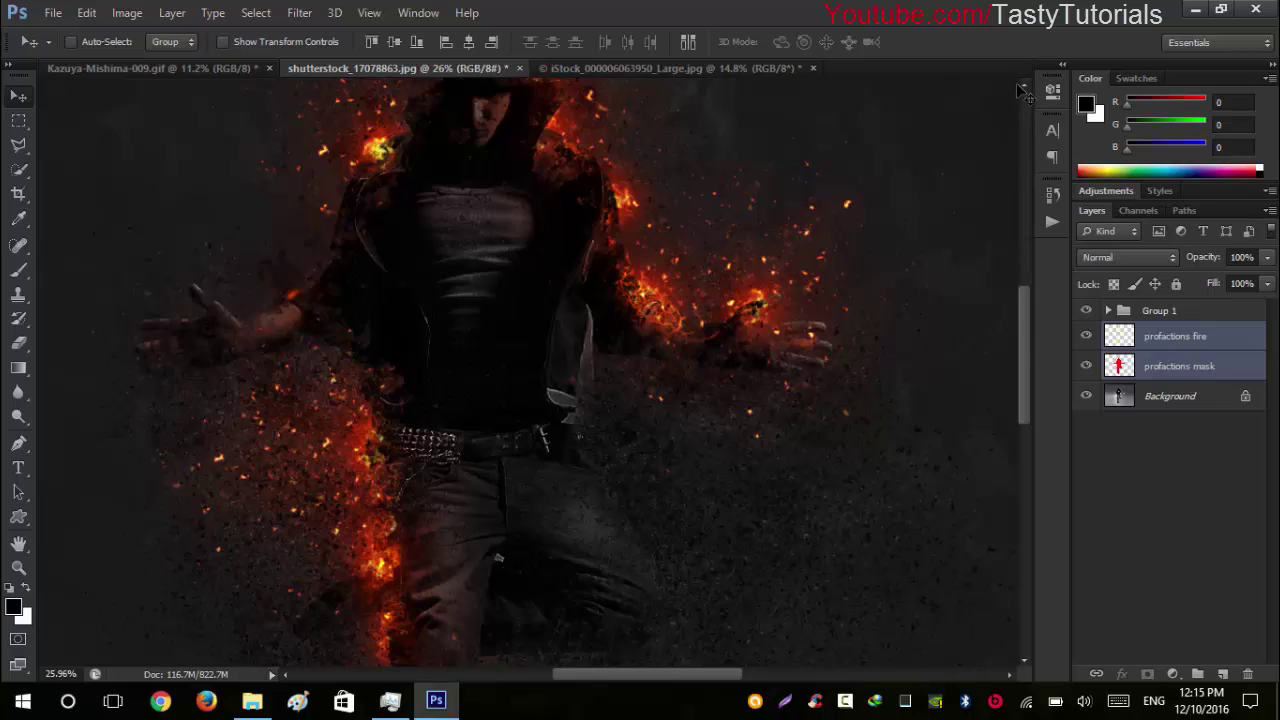
{"action": "left_click_drag", "start_coordinate": [1019, 315], "coordinate": [1042, 260]}
Step: Set up a hard round 200 px Brush at 100% hardness on the profactions mask layer
{"action": "scroll", "coordinate": [475, 307], "scroll_direction": "down", "scroll_amount": 5}
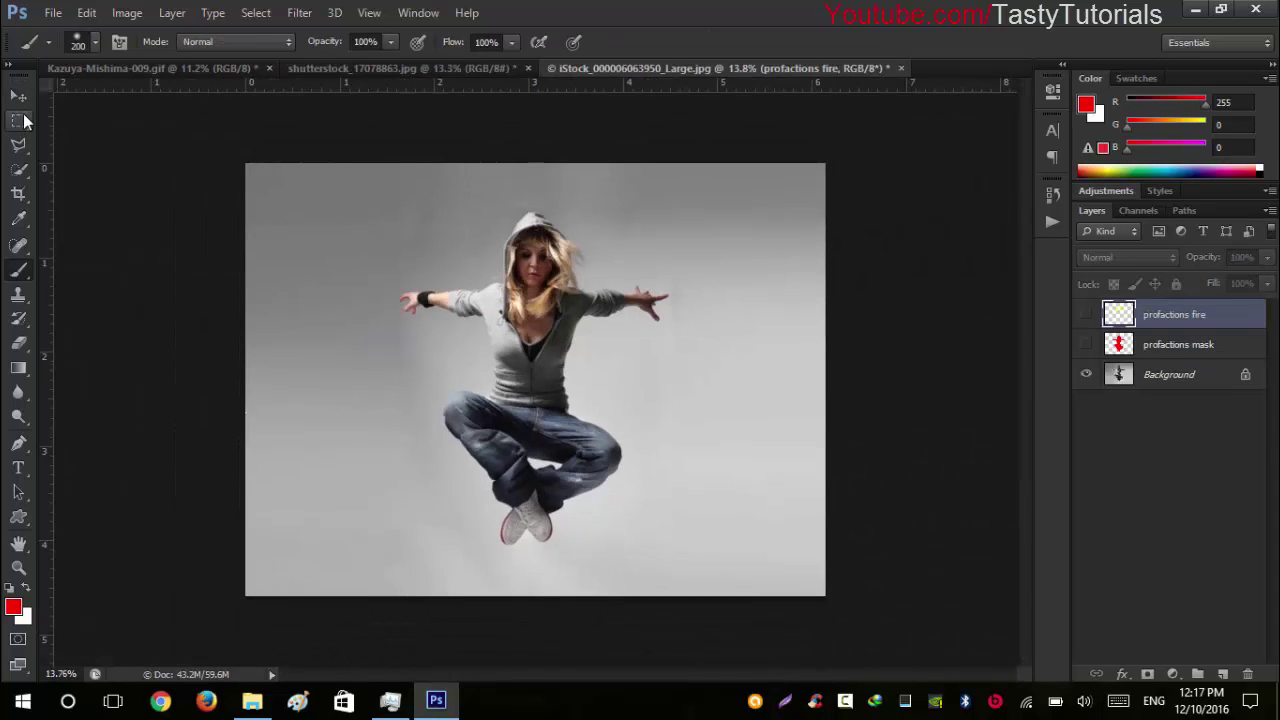
{"action": "left_click", "coordinate": [18, 96]}
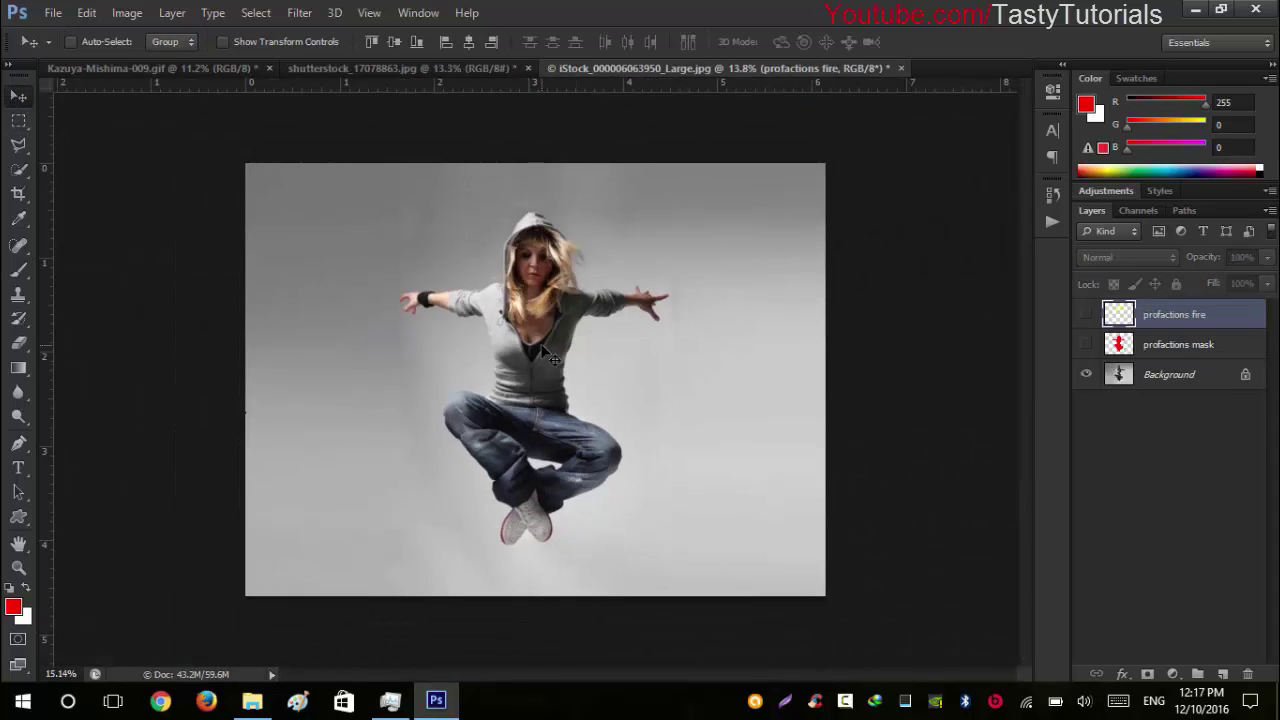
{"action": "scroll", "coordinate": [548, 352], "scroll_direction": "up", "scroll_amount": 3}
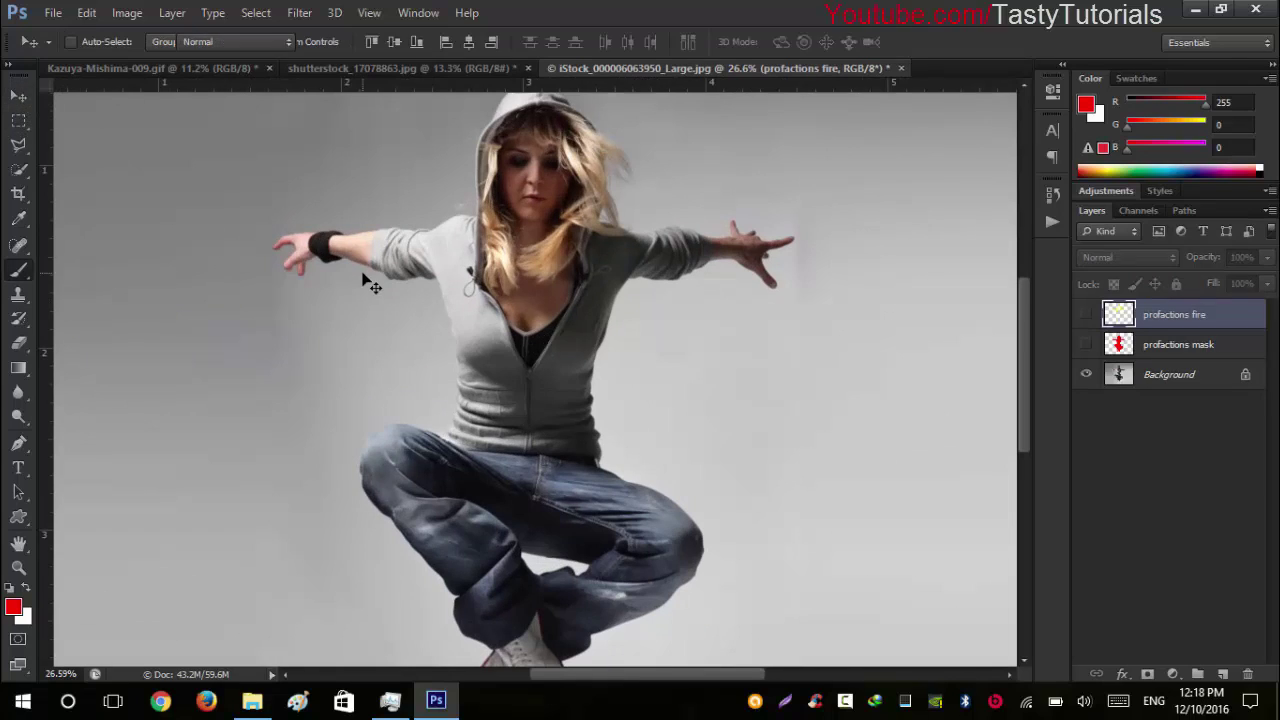
{"action": "key", "text": "b"}
{"action": "right_click", "coordinate": [452, 205]}
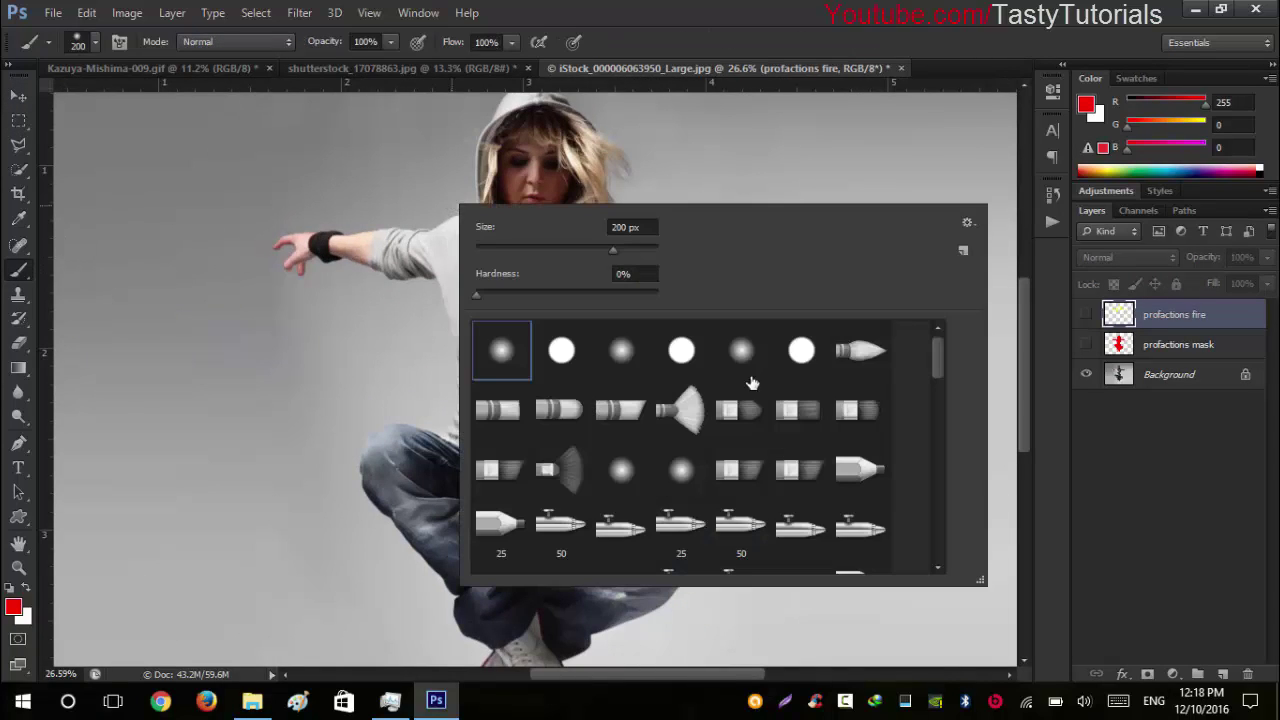
{"action": "left_click", "coordinate": [560, 350]}
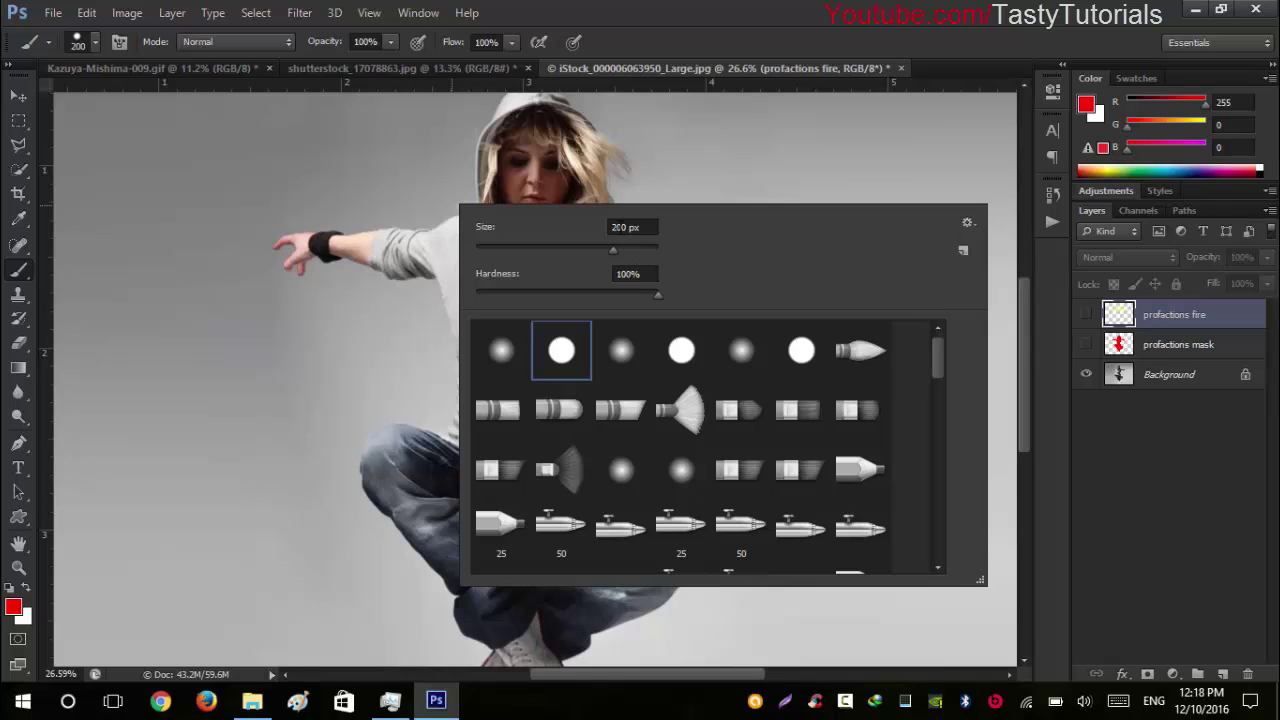
{"action": "left_click", "coordinate": [677, 7]}
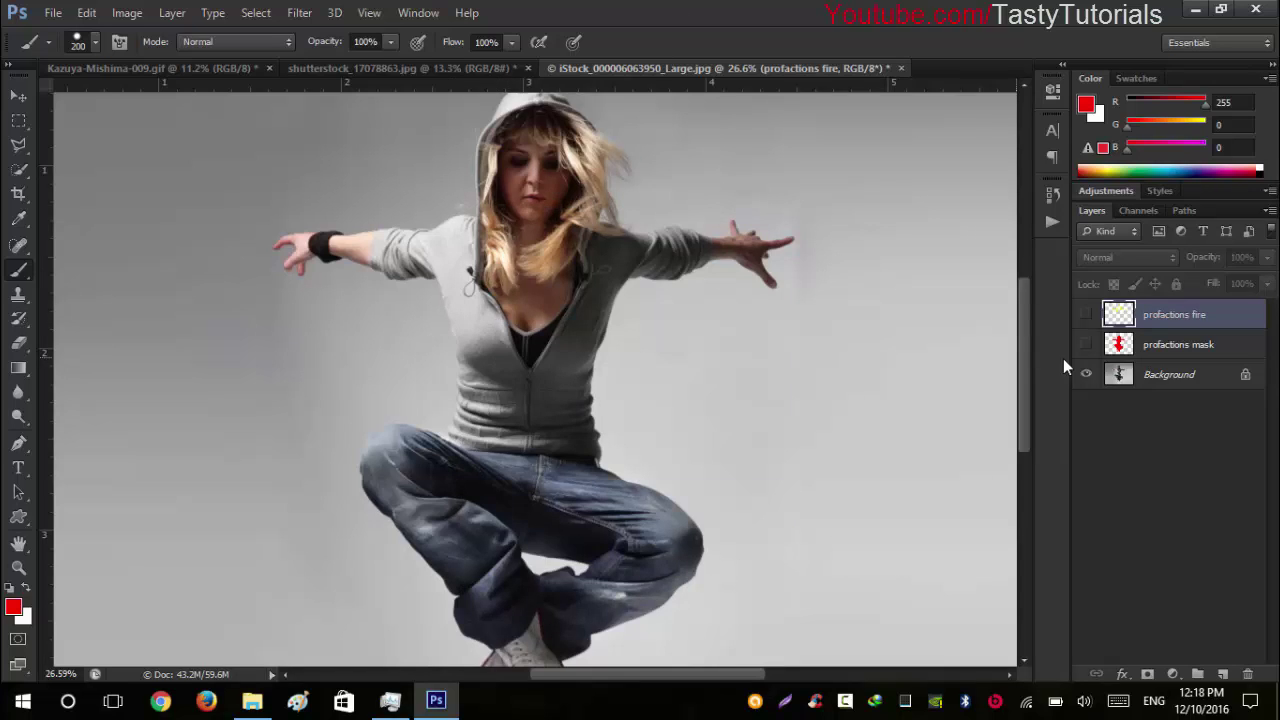
{"action": "left_click", "coordinate": [1136, 346]}
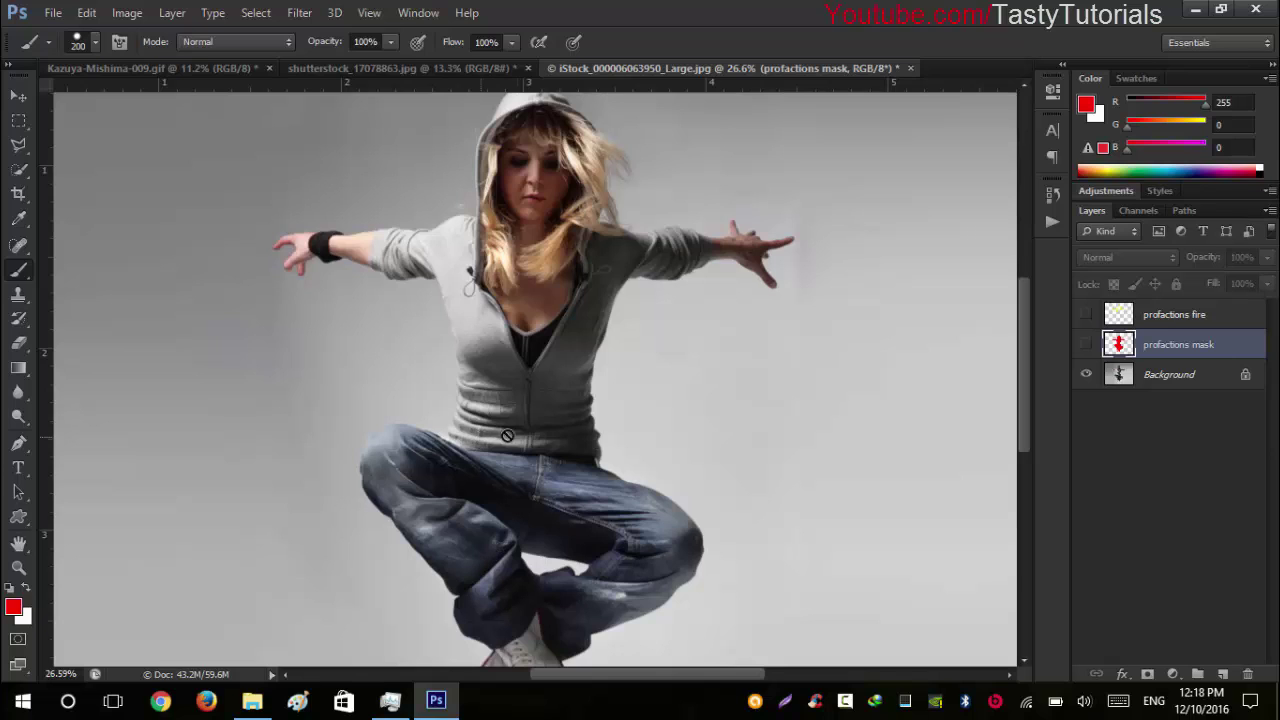
Step: Toggle the profactions mask layer on and off to check the red silhouette covers the woman
{"action": "left_click", "coordinate": [1086, 344]}
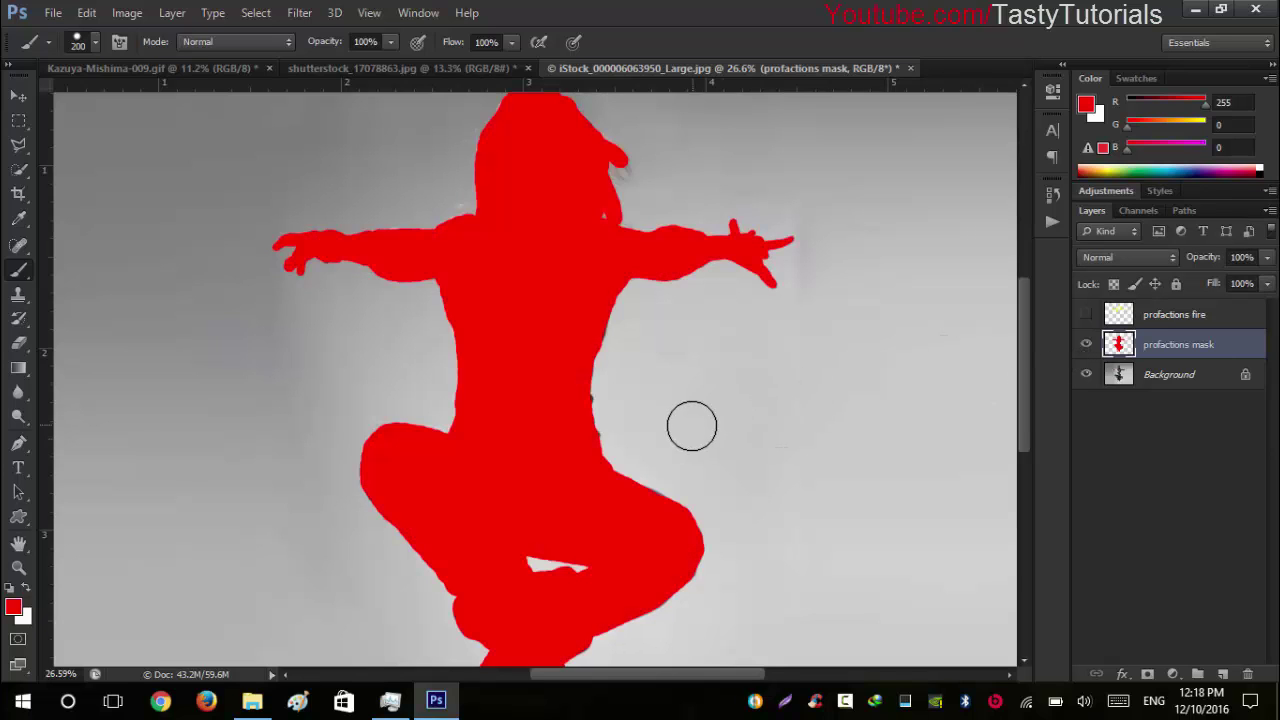
{"action": "scroll", "coordinate": [689, 423], "scroll_direction": "down", "scroll_amount": 1}
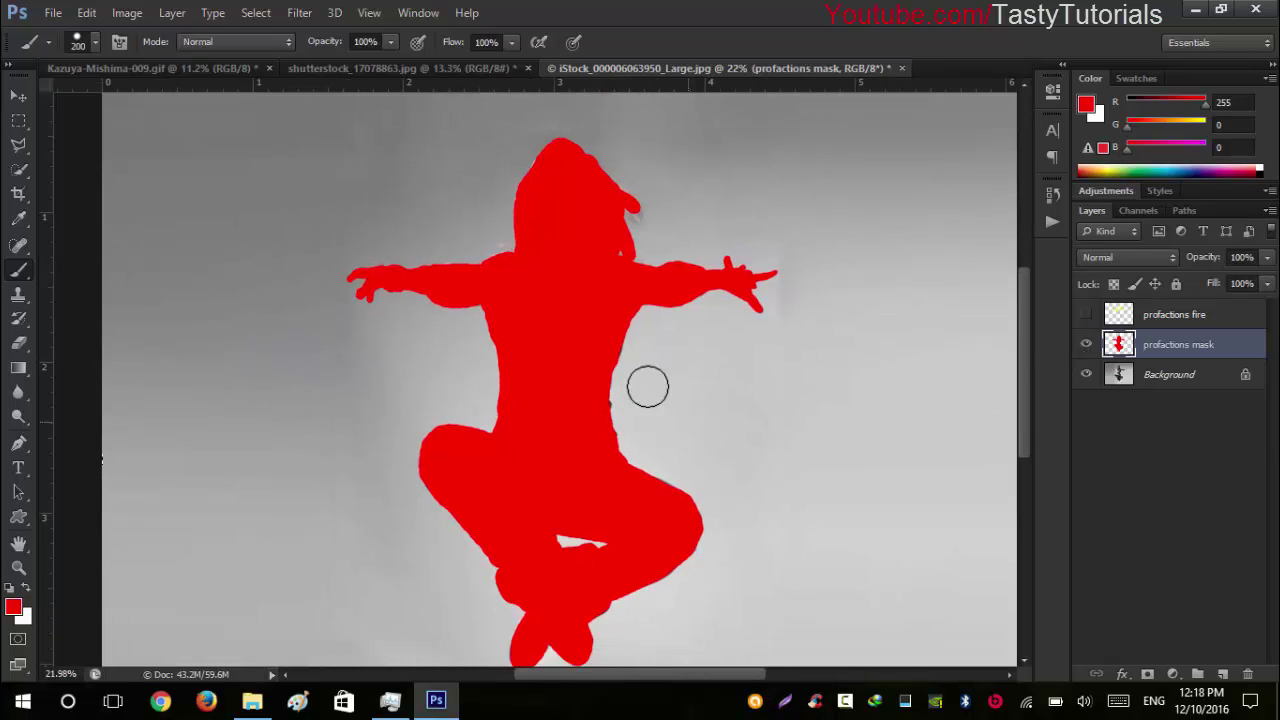
{"action": "left_click", "coordinate": [1087, 344]}
{"action": "left_click", "coordinate": [1087, 344]}
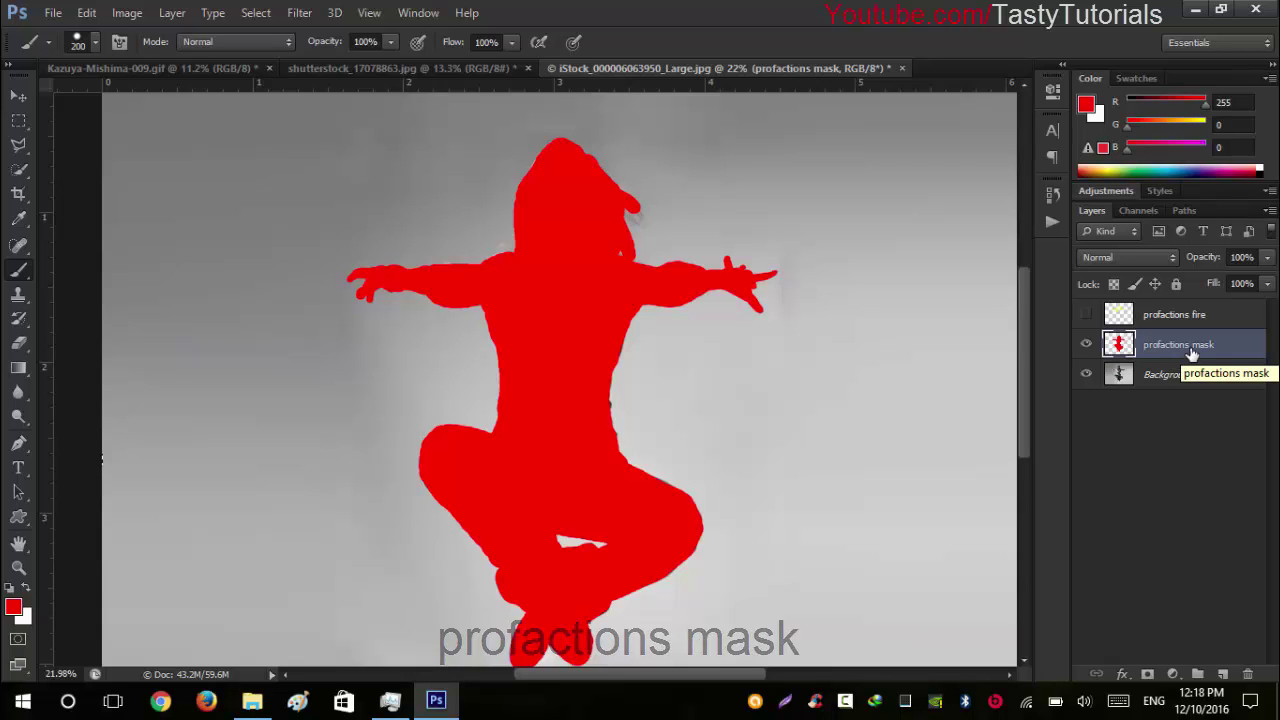
Step: Paint yellow over the head and arms on profactions fire, then show profactions mask again
{"action": "left_click", "coordinate": [1087, 315]}
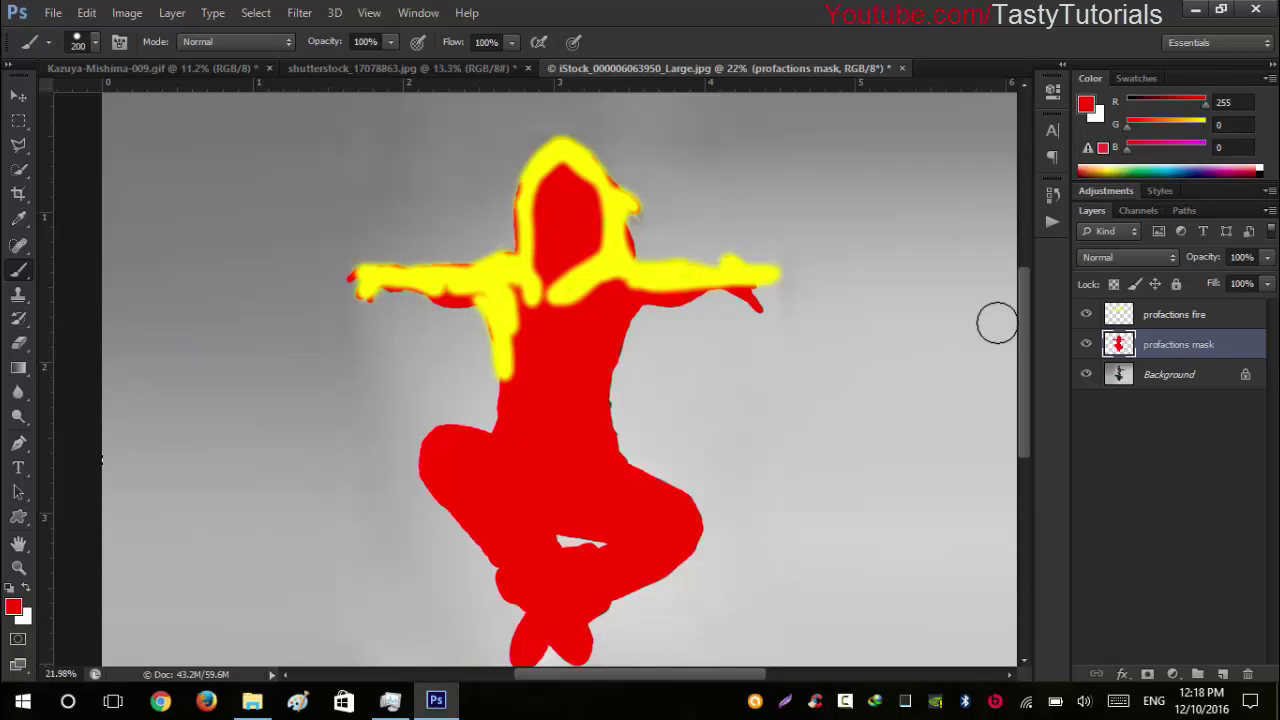
{"action": "left_click", "coordinate": [1086, 344]}
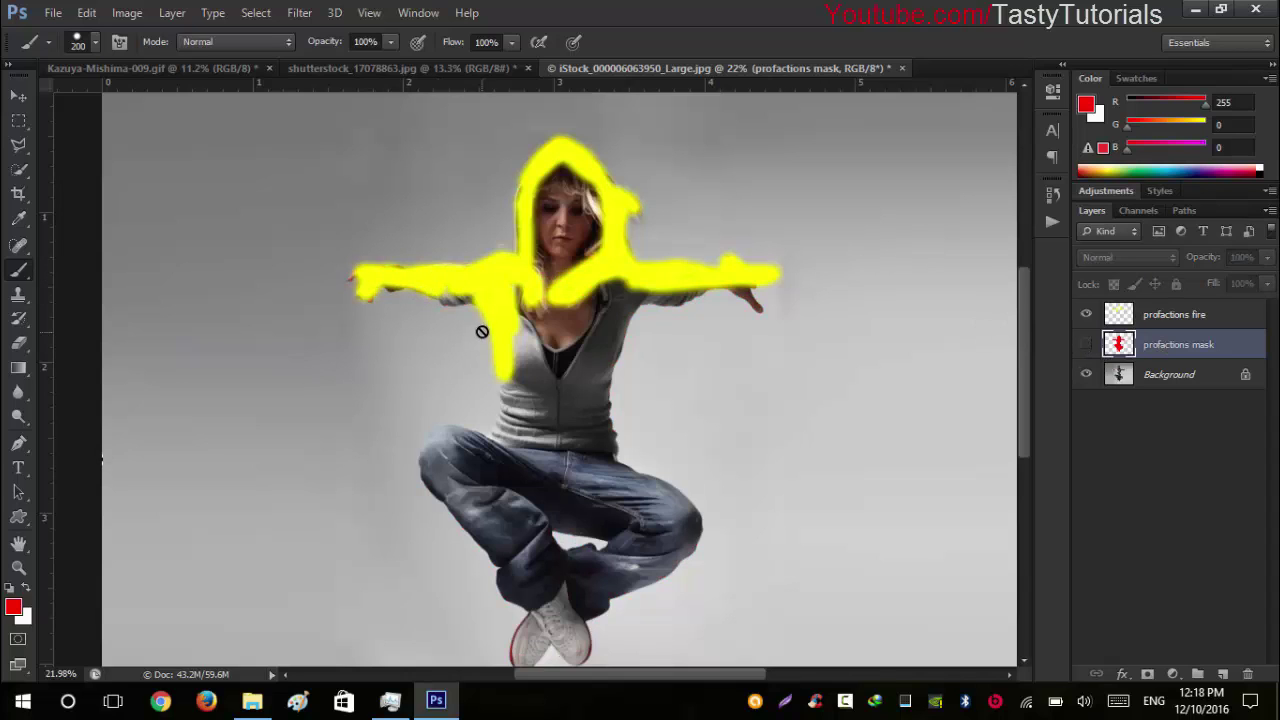
{"action": "mouse_move", "coordinate": [1128, 127]}
{"action": "left_mouse_down"}
{"action": "mouse_move", "coordinate": [1200, 127]}
{"action": "mouse_move", "coordinate": [1128, 127]}
{"action": "left_mouse_up"}
{"action": "left_click", "coordinate": [1089, 344]}
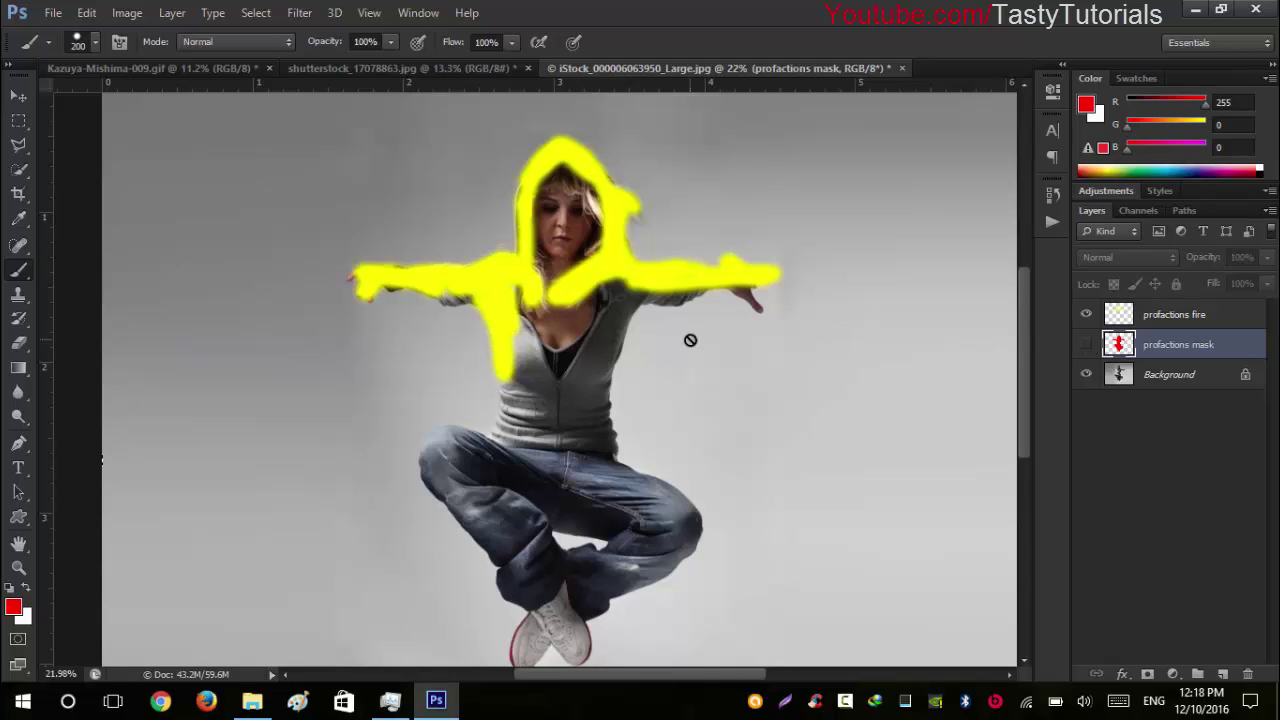
{"action": "left_click", "coordinate": [1157, 328]}
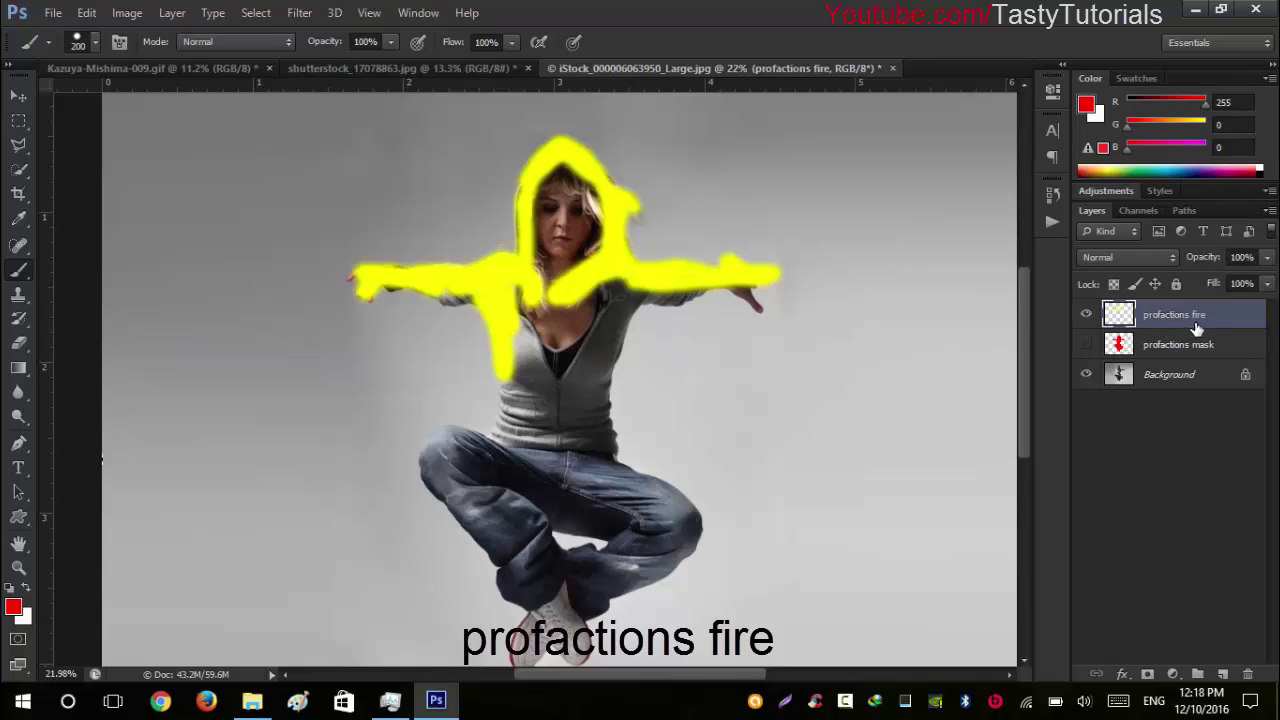
{"action": "left_click", "coordinate": [1170, 347]}
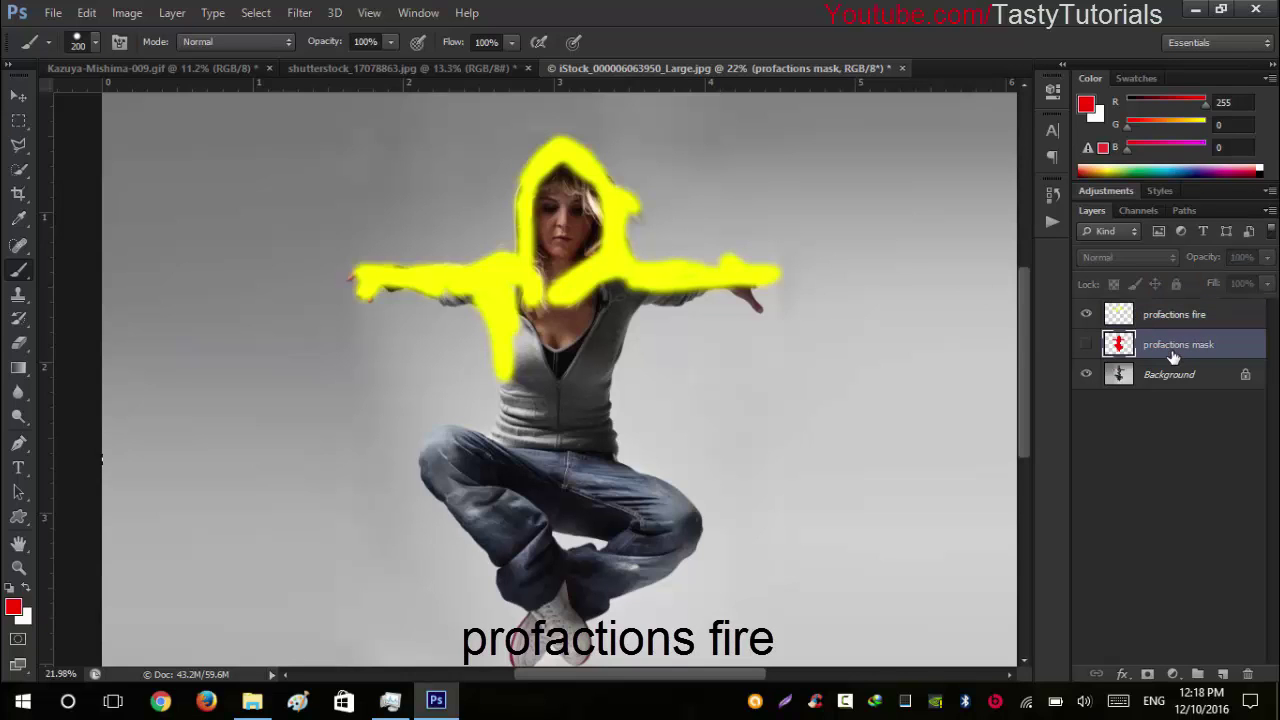
{"action": "key", "text": "ctrl+plus"}
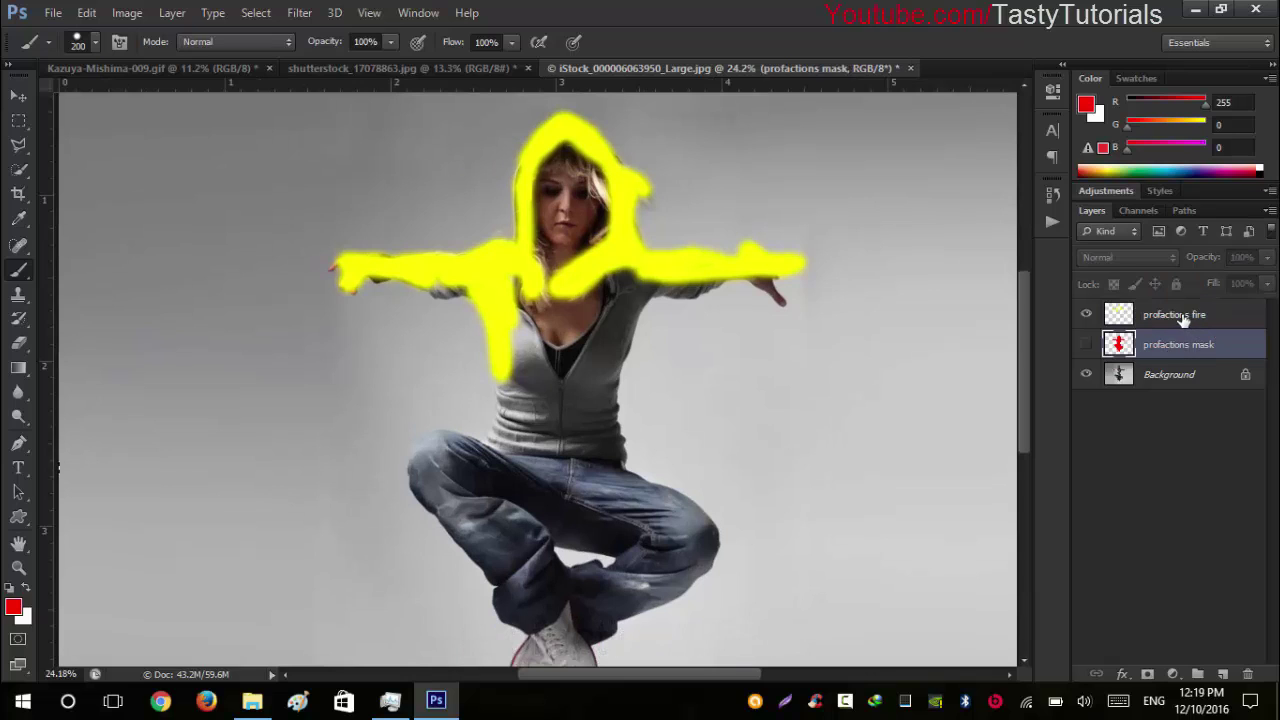
{"action": "left_click", "coordinate": [1178, 318]}
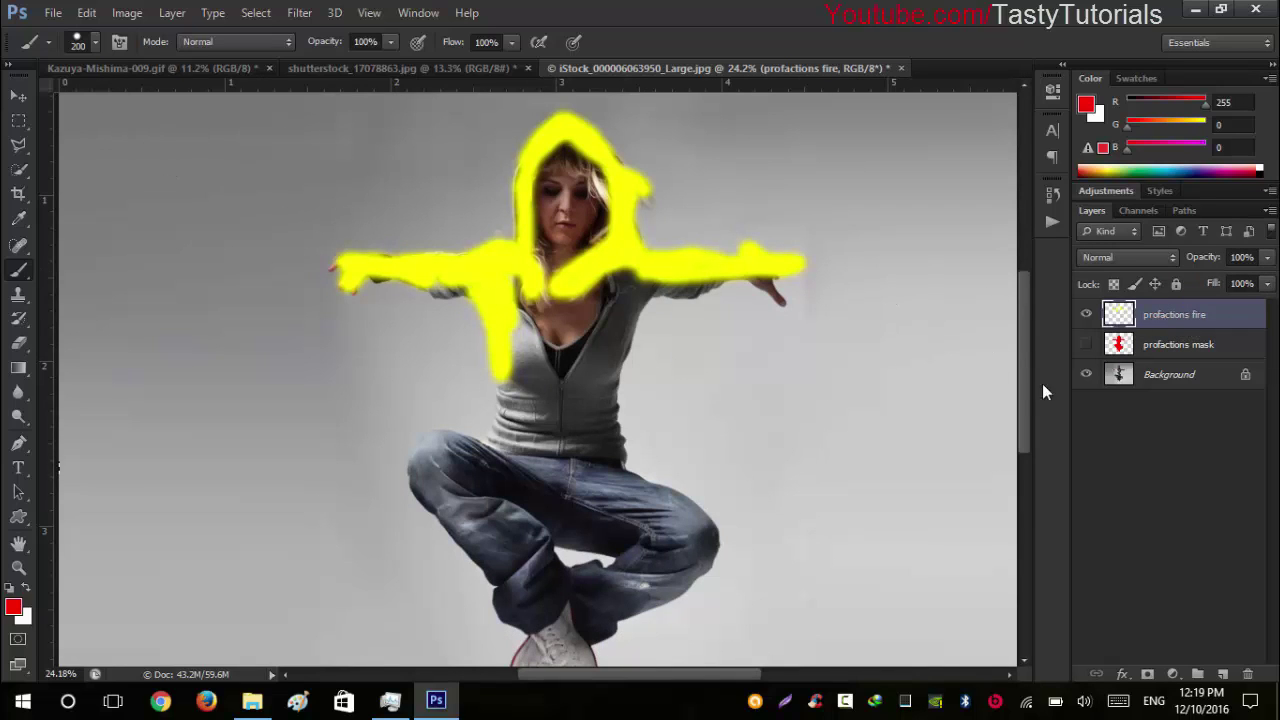
{"action": "left_click", "coordinate": [1087, 344]}
{"action": "scroll", "coordinate": [490, 236], "scroll_direction": "down", "scroll_amount": 2}
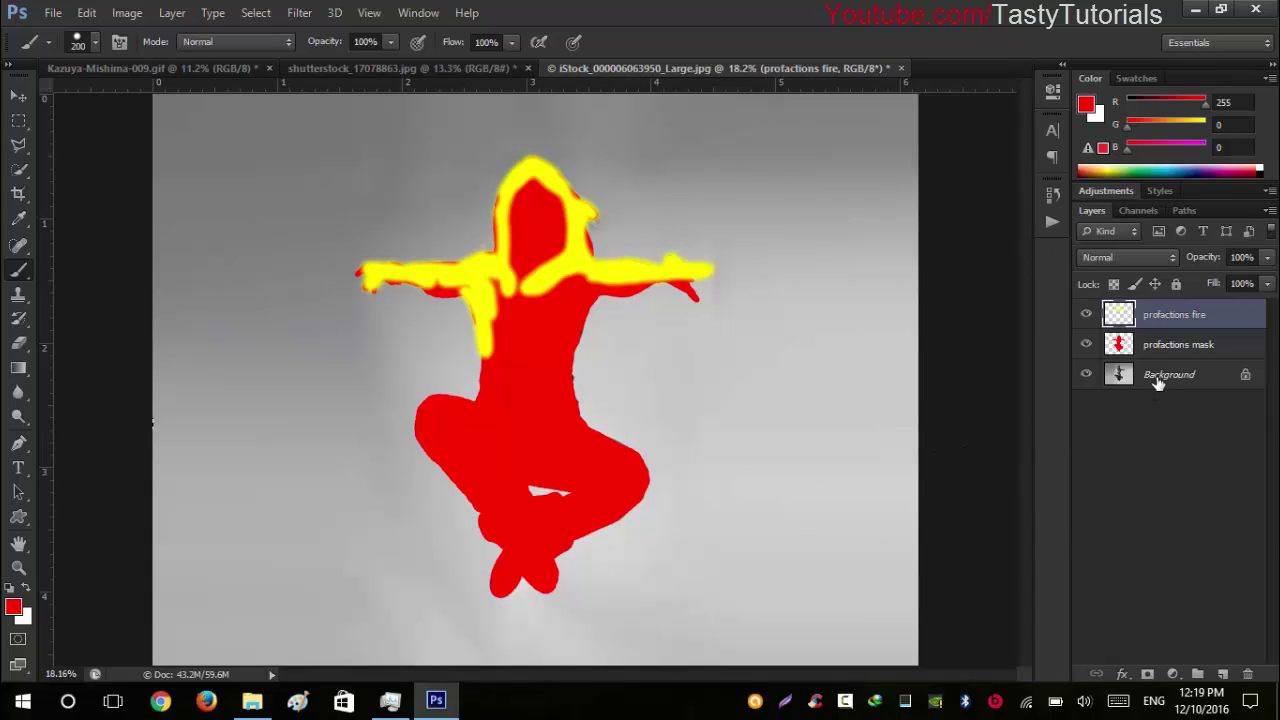
Step: Select the Background layer and collapse the Vulcanum action's steps in the Actions panel
{"action": "left_click", "coordinate": [1157, 380]}
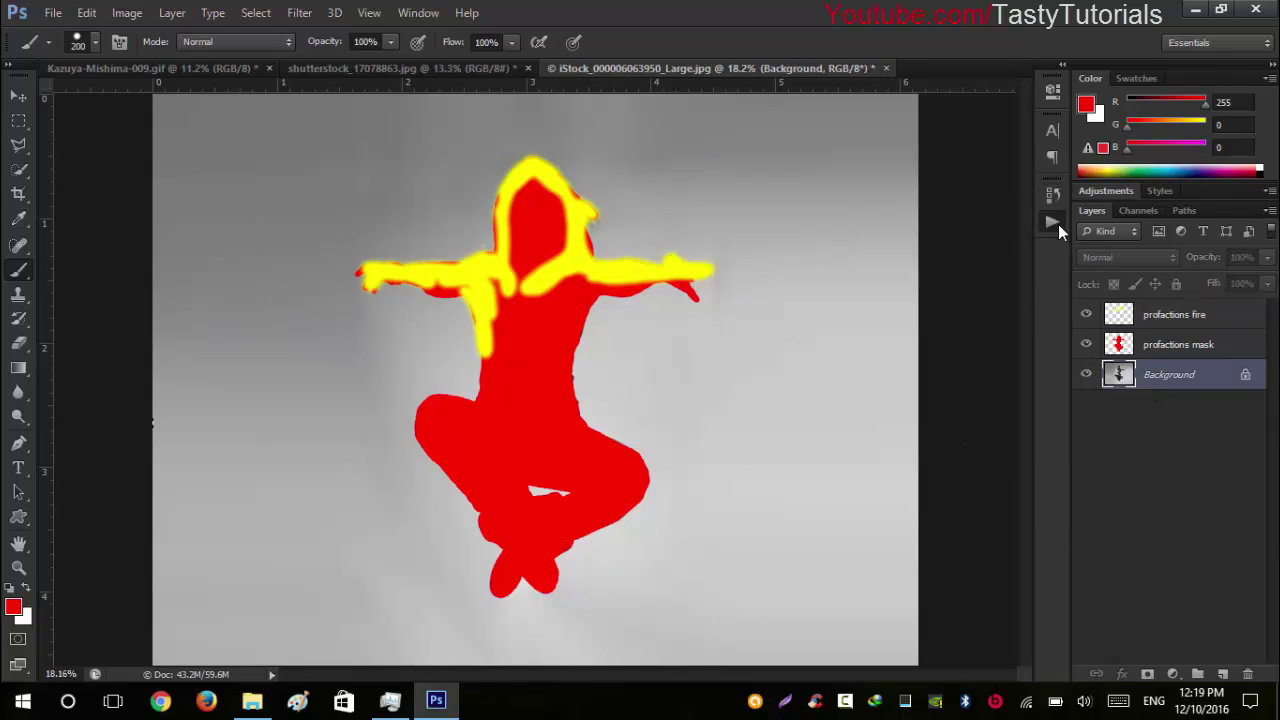
{"action": "left_click", "coordinate": [1054, 222]}
{"action": "left_click", "coordinate": [846, 192]}
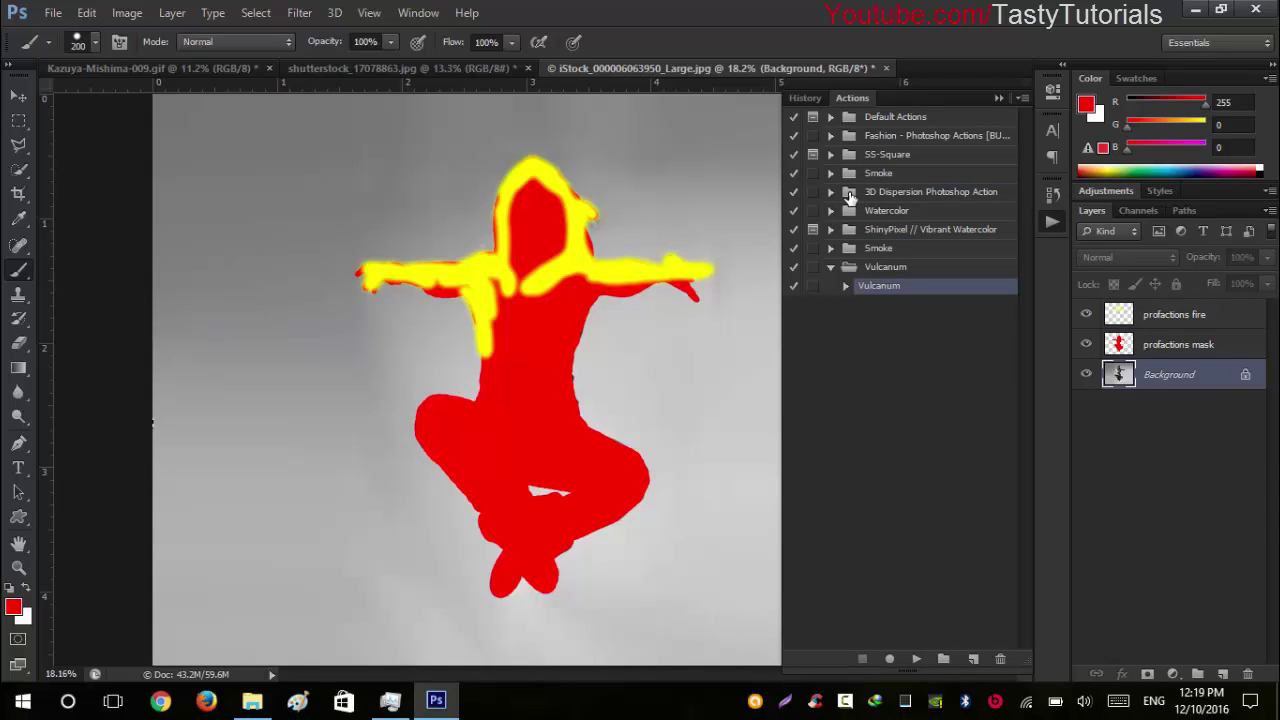
{"action": "left_click", "coordinate": [997, 99]}
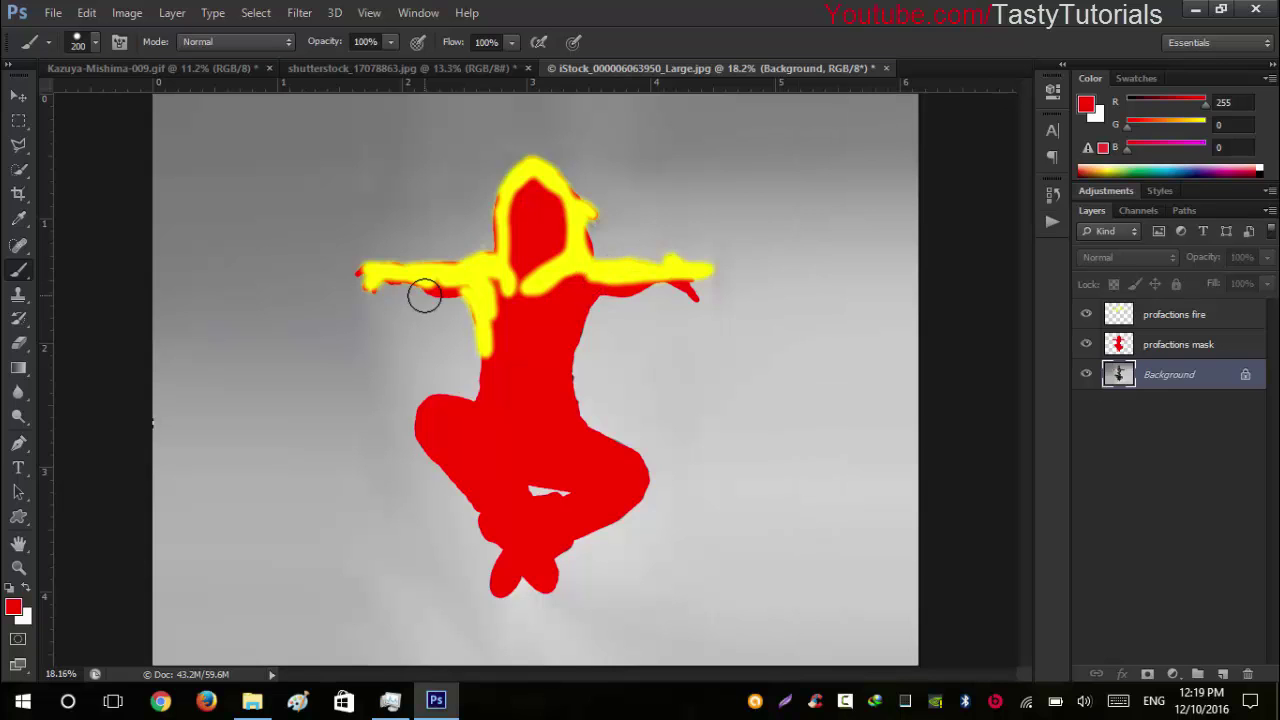
Step: Load Vulcanum_Brushes.abr into the brush presets through the Preset Manager
{"action": "left_click", "coordinate": [87, 13]}
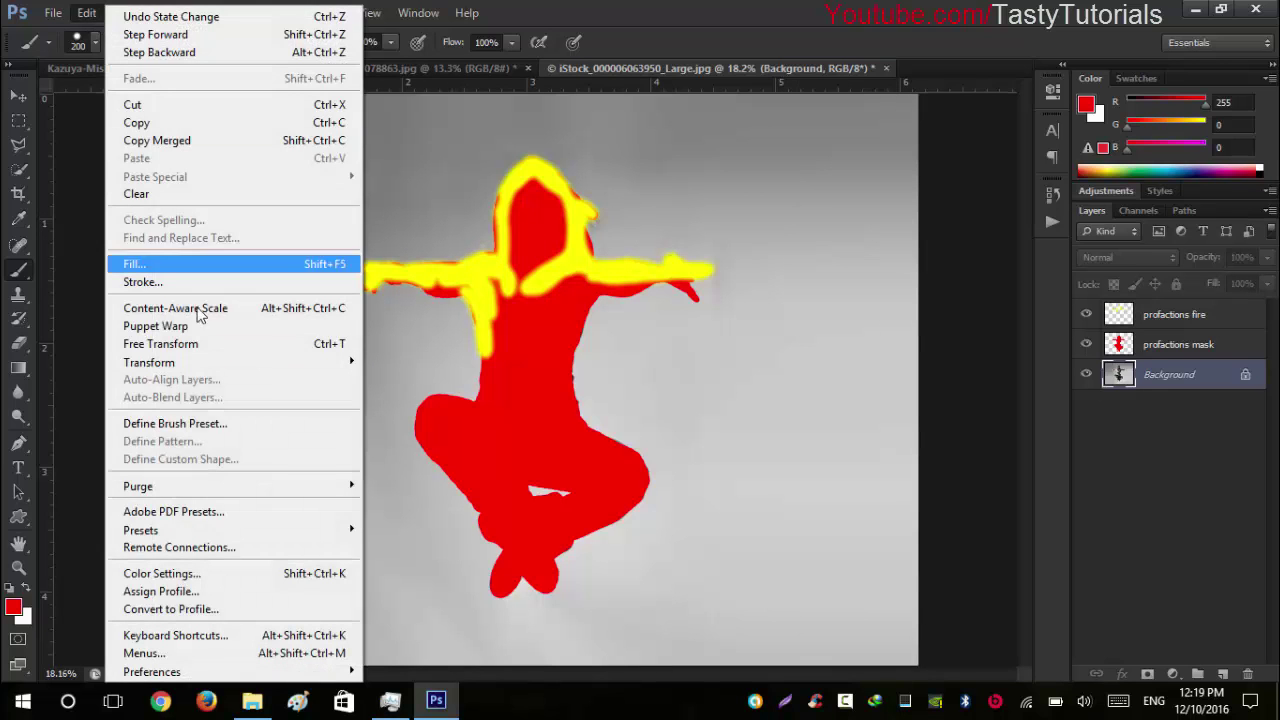
{"action": "mouse_move", "coordinate": [335, 537]}
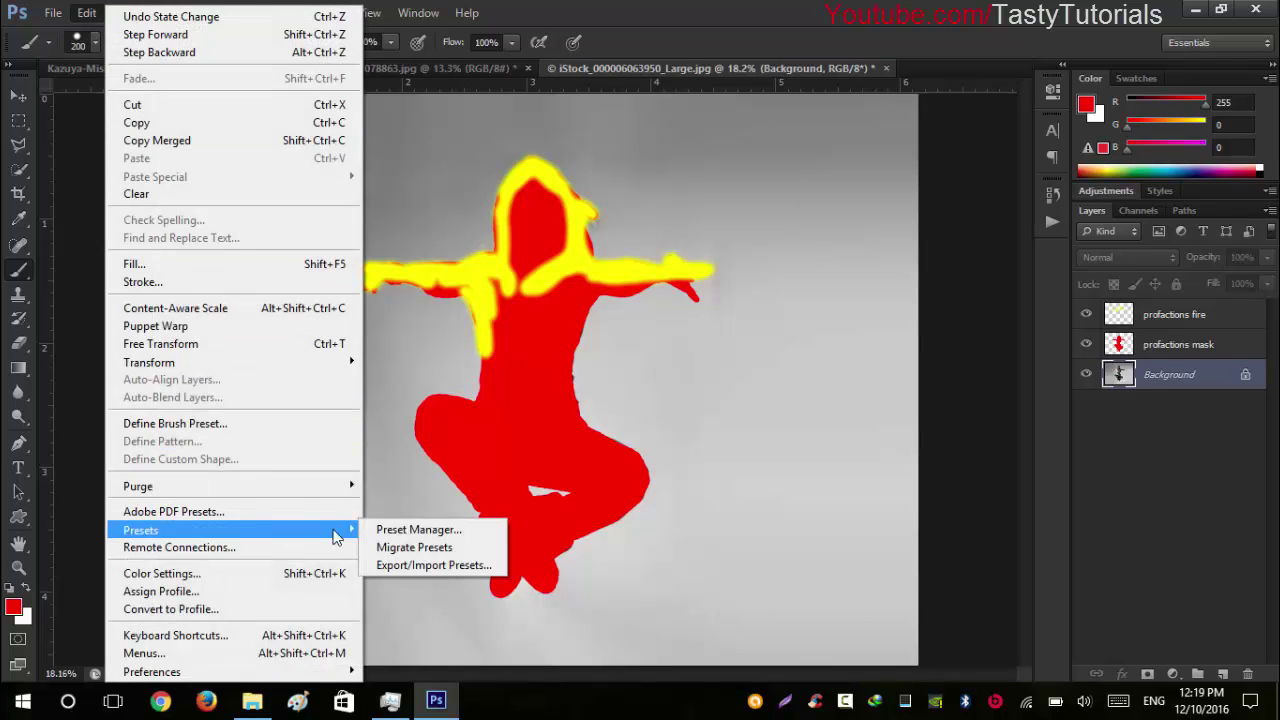
{"action": "left_click", "coordinate": [386, 530]}
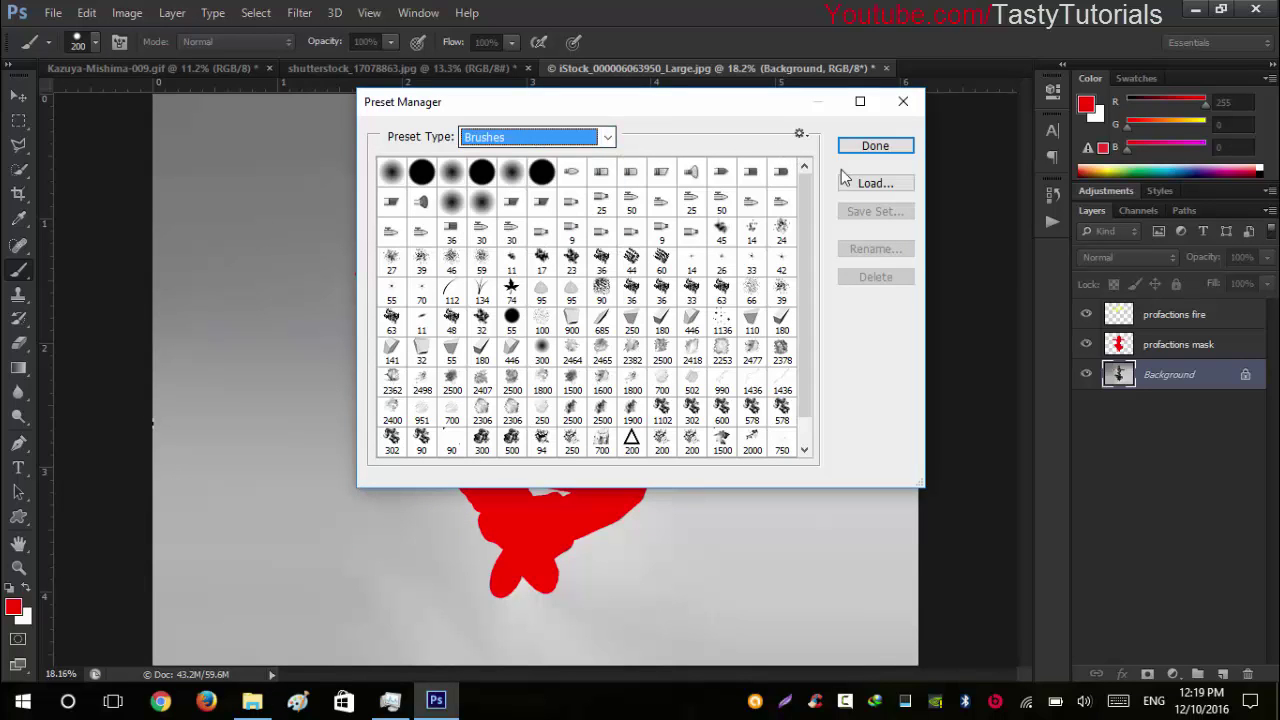
{"action": "left_click", "coordinate": [897, 187]}
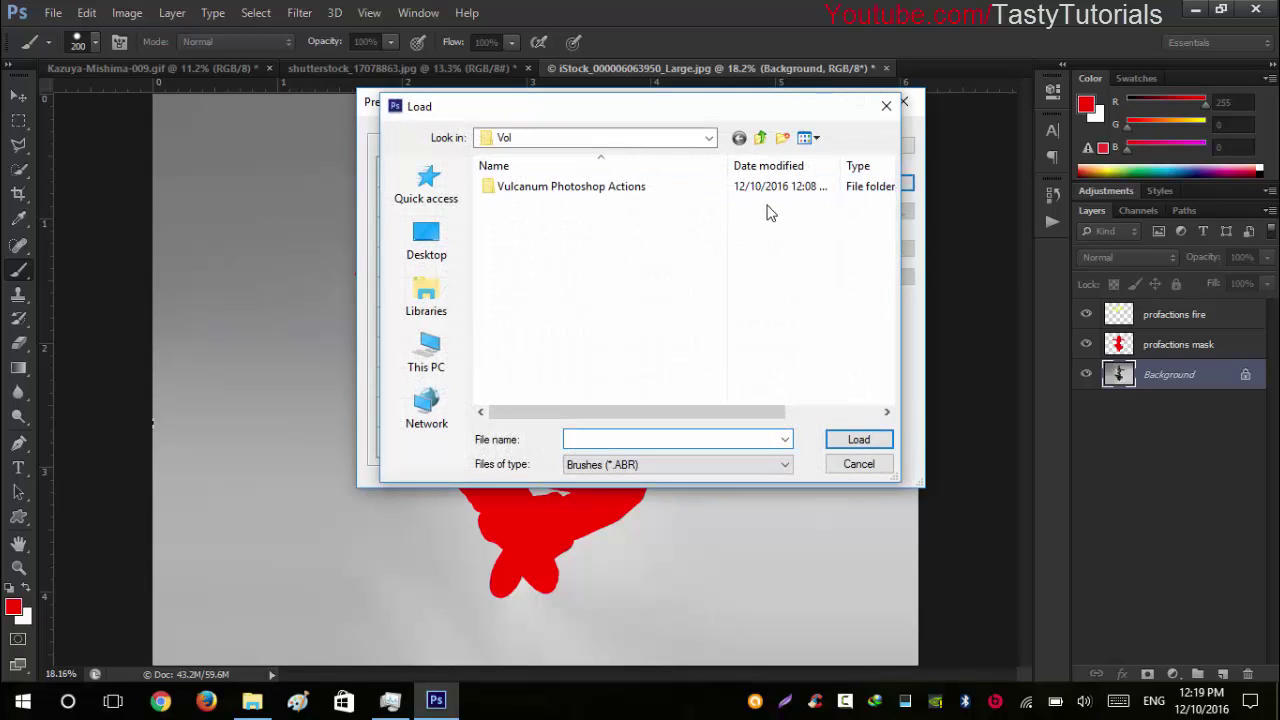
{"action": "double_click", "coordinate": [580, 187]}
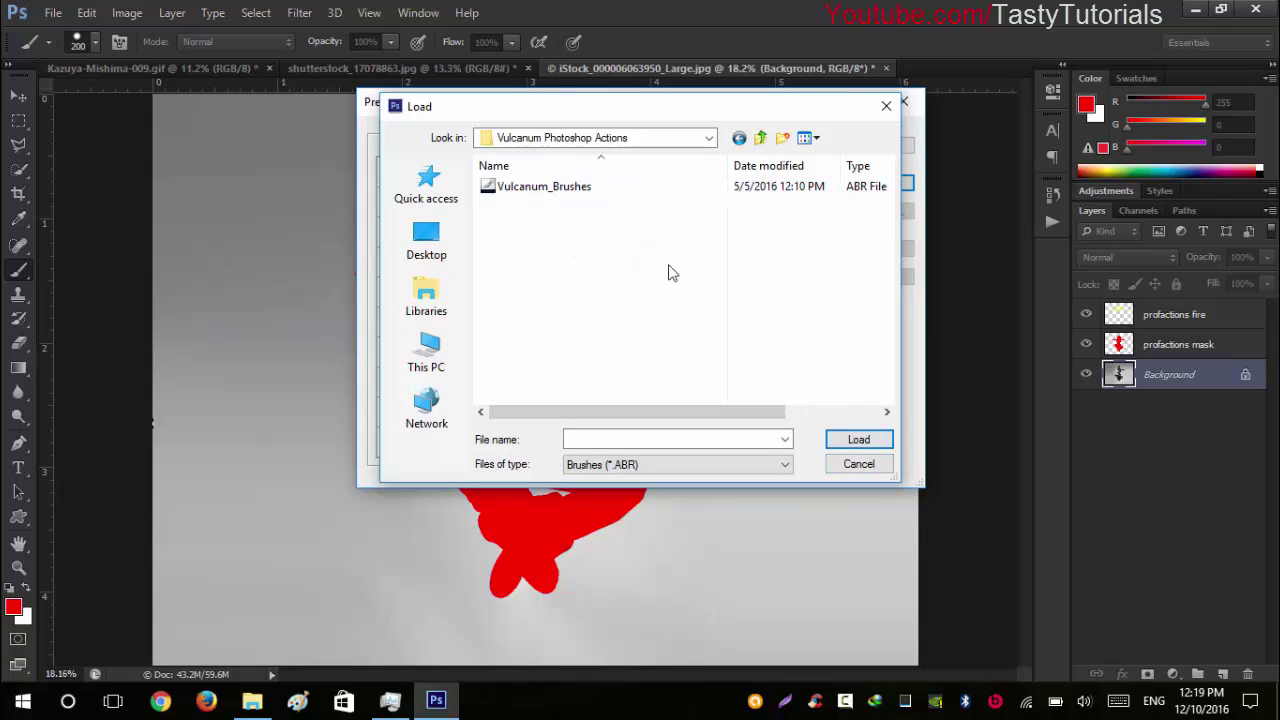
{"action": "left_click", "coordinate": [606, 189]}
{"action": "left_click", "coordinate": [859, 440]}
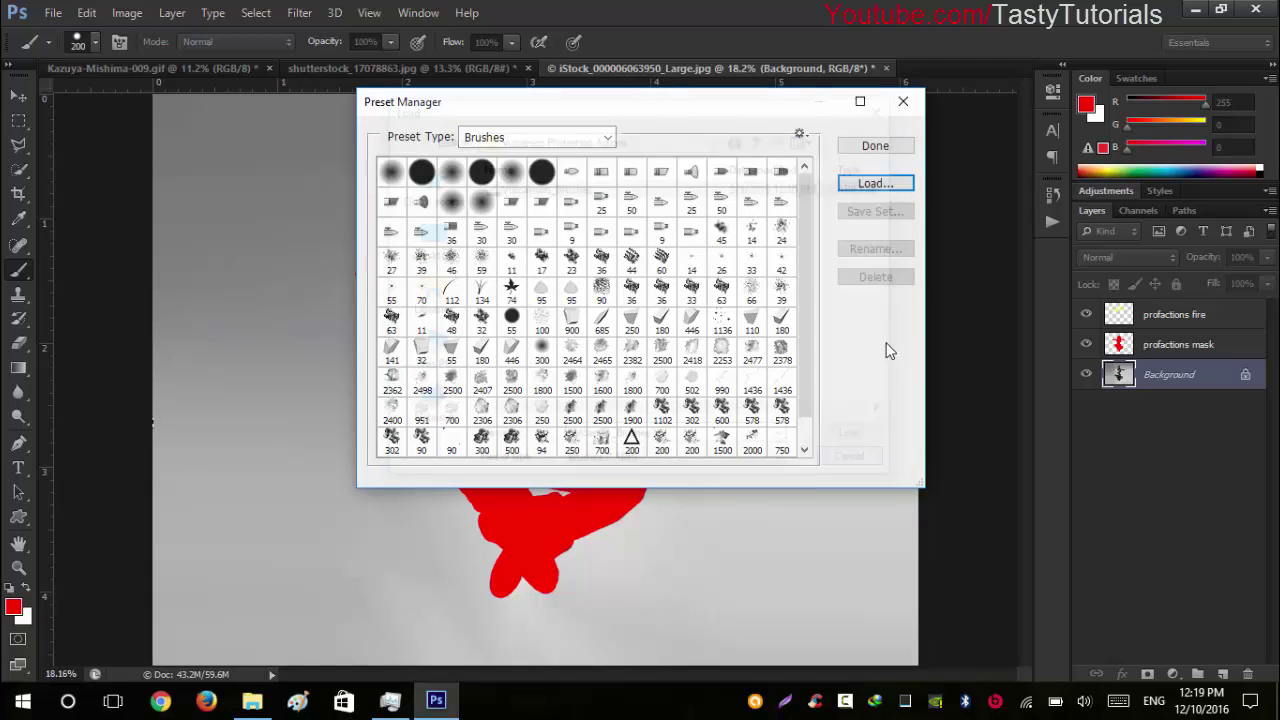
{"action": "scroll", "coordinate": [534, 452], "scroll_direction": "down", "scroll_amount": 1}
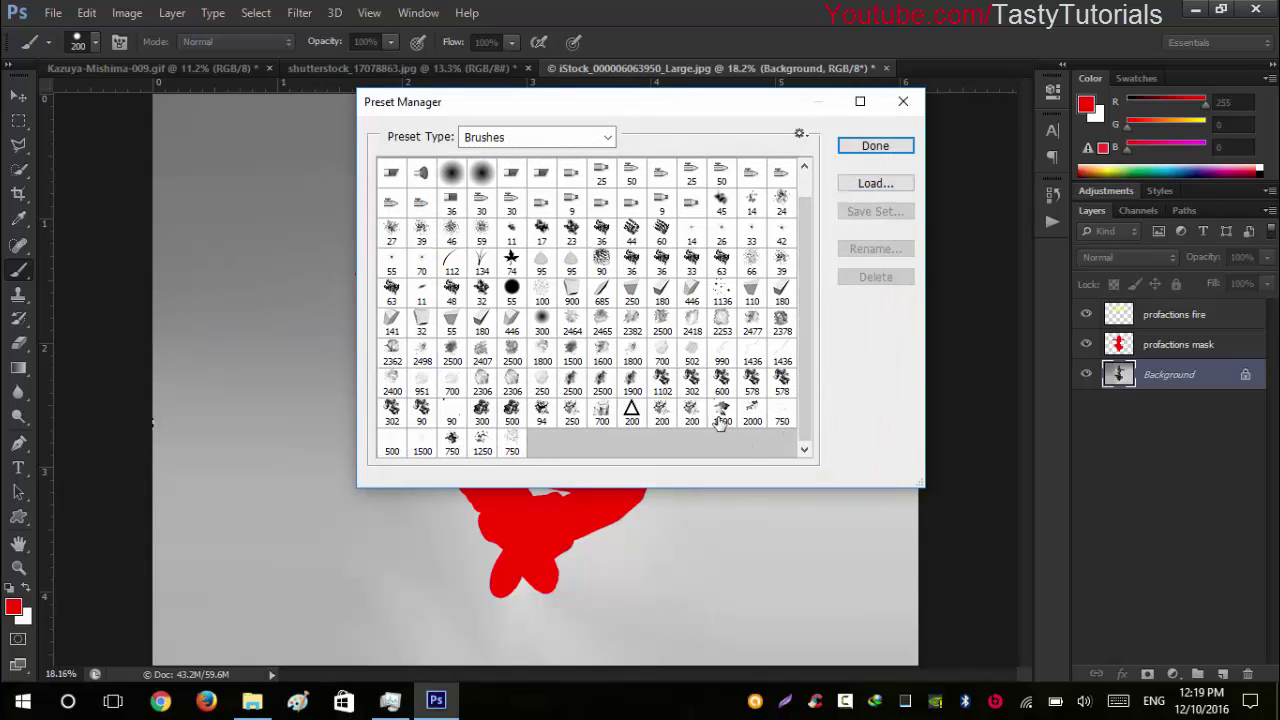
{"action": "left_click", "coordinate": [876, 147]}
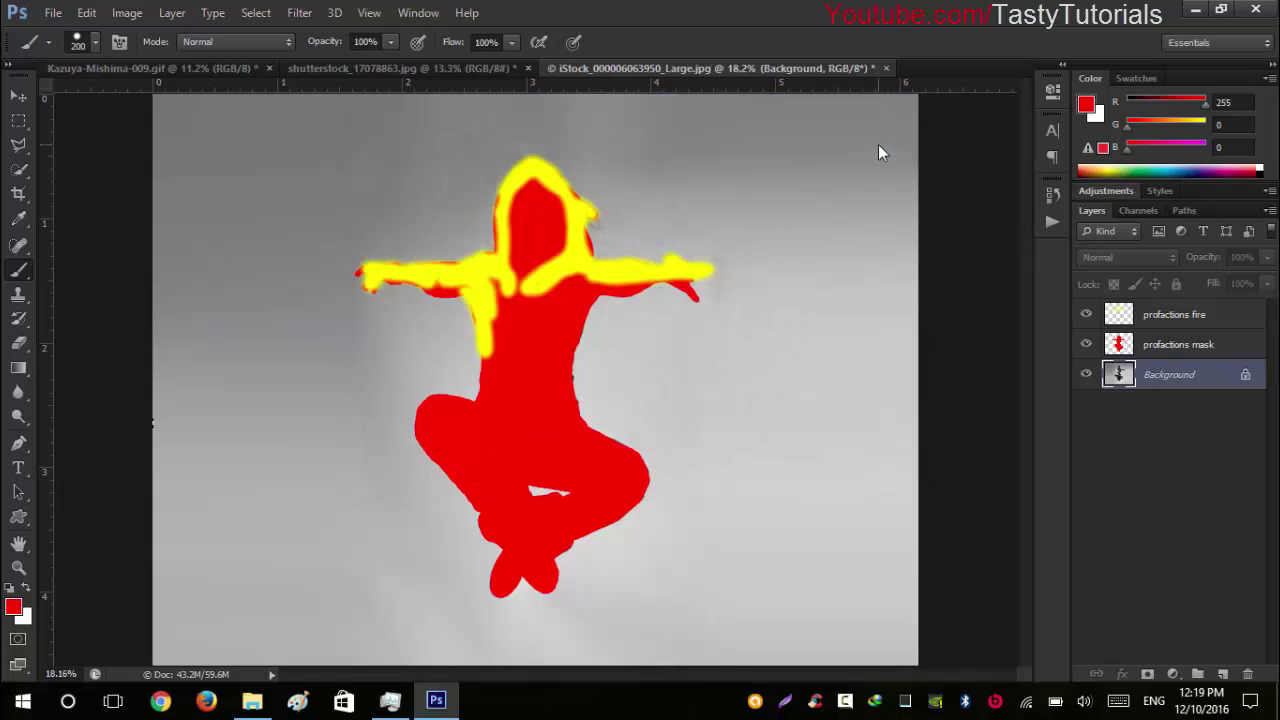
{"action": "left_click", "coordinate": [418, 12]}
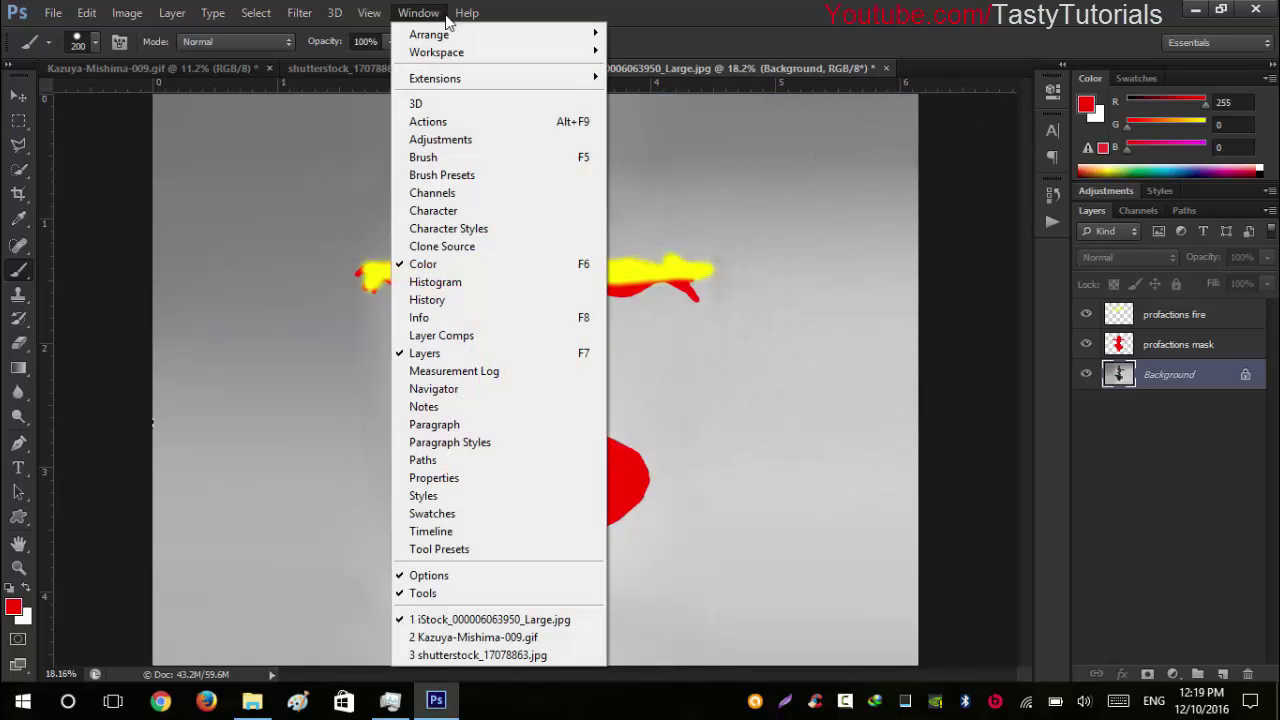
Step: Browse to Vulcanum_Action.atn via Load Actions, then select the Vulcanum action
{"action": "left_click", "coordinate": [429, 121]}
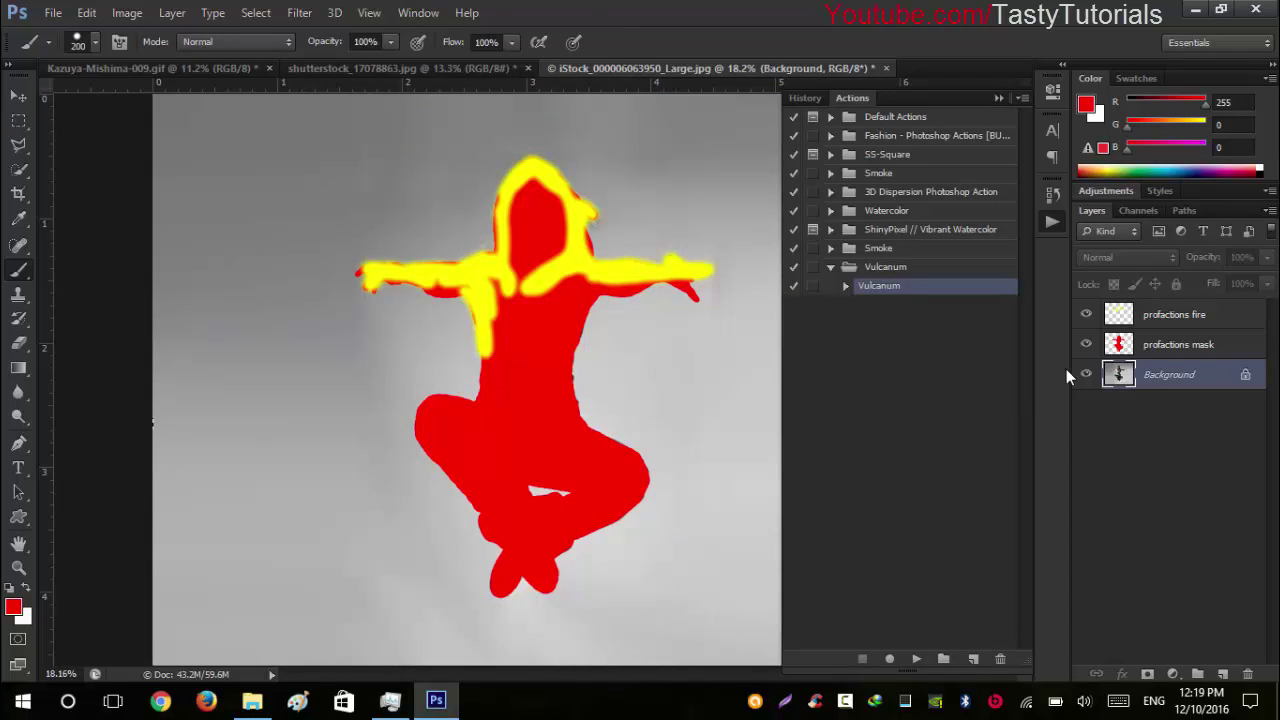
{"action": "left_click", "coordinate": [868, 268]}
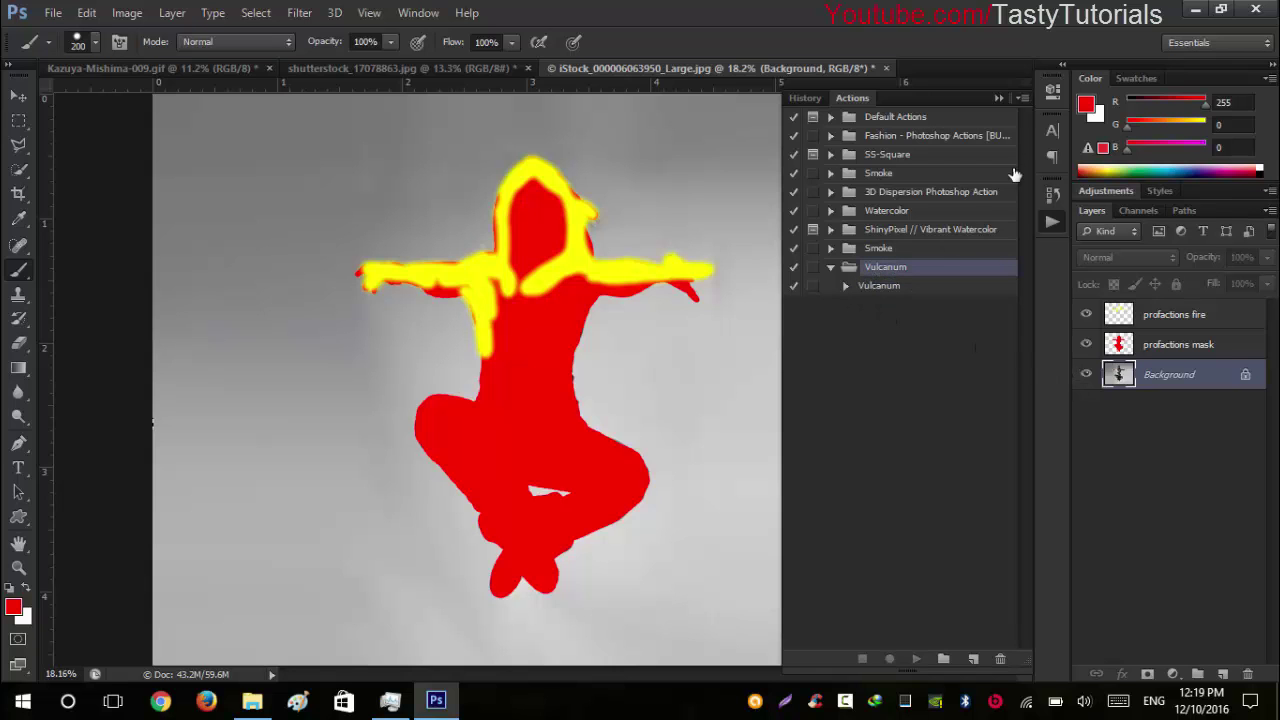
{"action": "left_click", "coordinate": [1021, 100]}
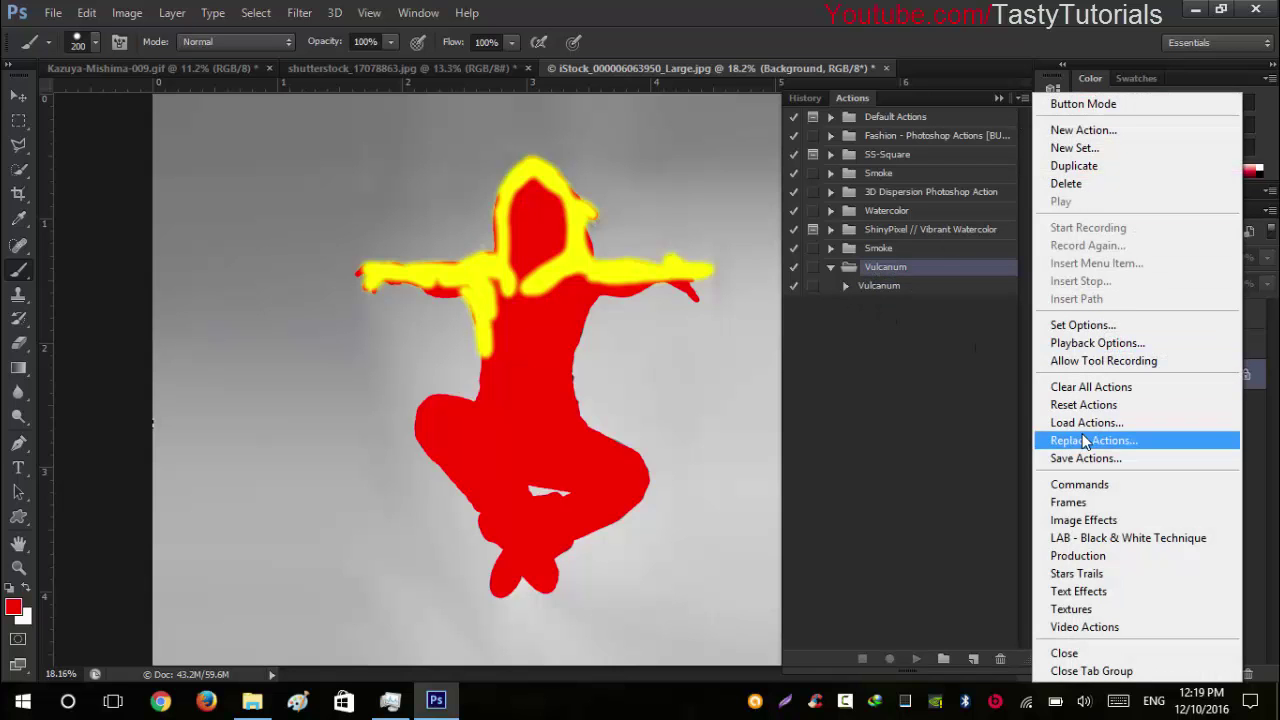
{"action": "left_click", "coordinate": [1090, 426]}
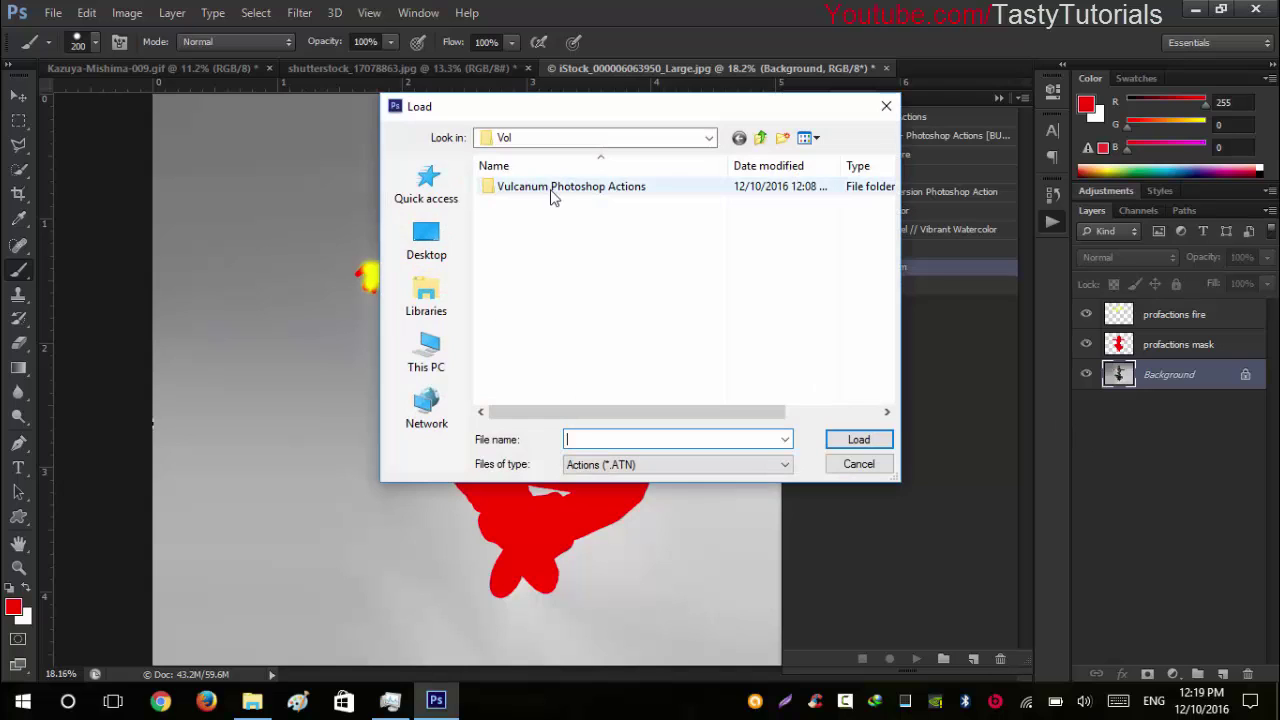
{"action": "double_click", "coordinate": [552, 196]}
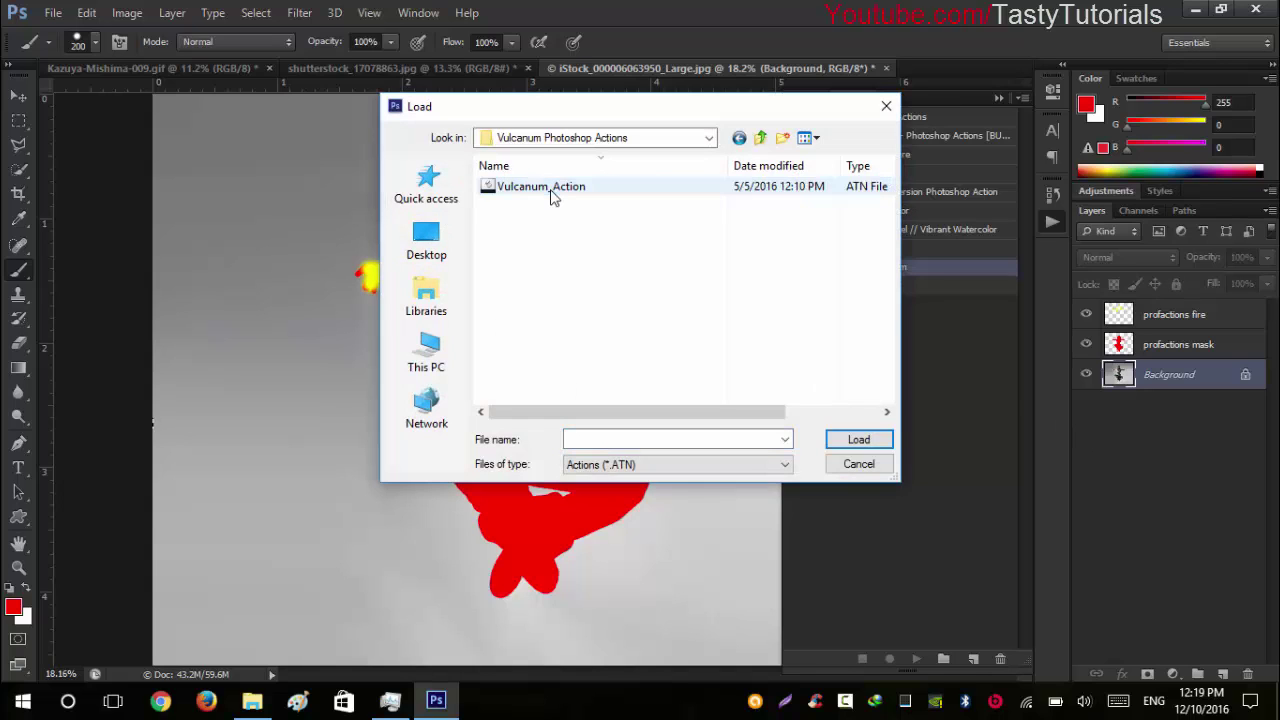
{"action": "left_click", "coordinate": [560, 196]}
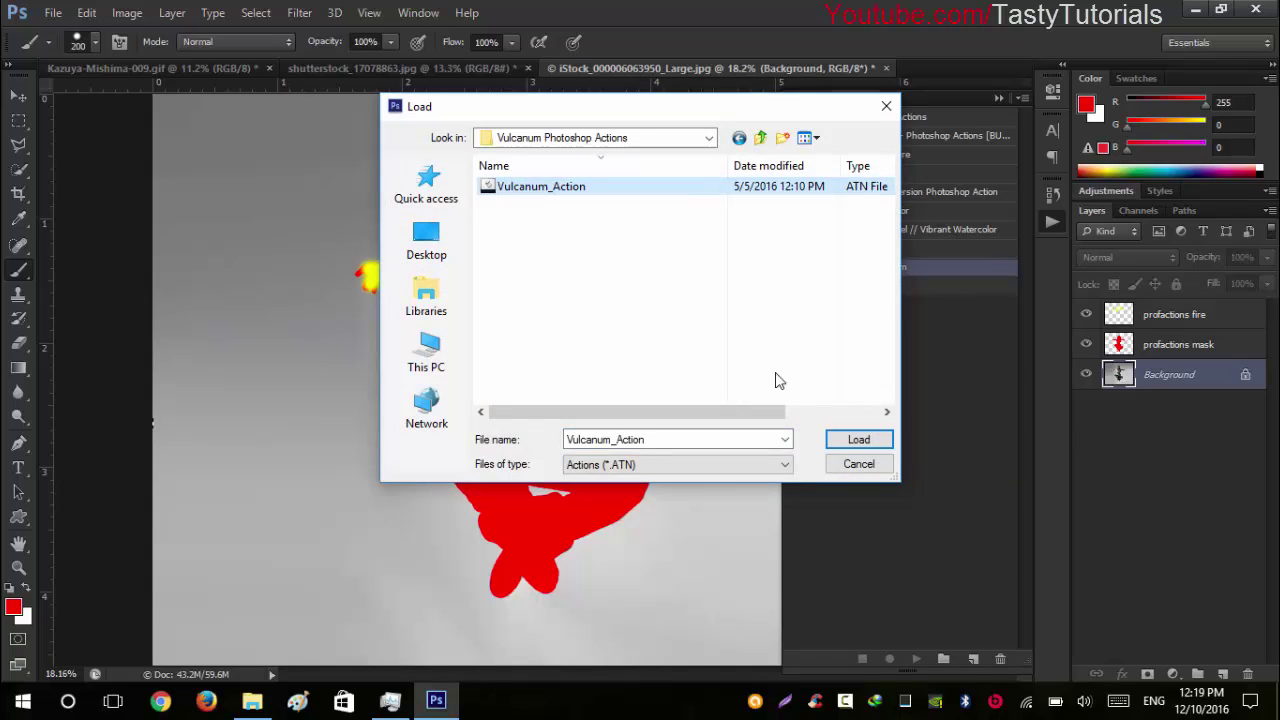
{"action": "left_click", "coordinate": [871, 468]}
{"action": "left_click", "coordinate": [884, 288]}
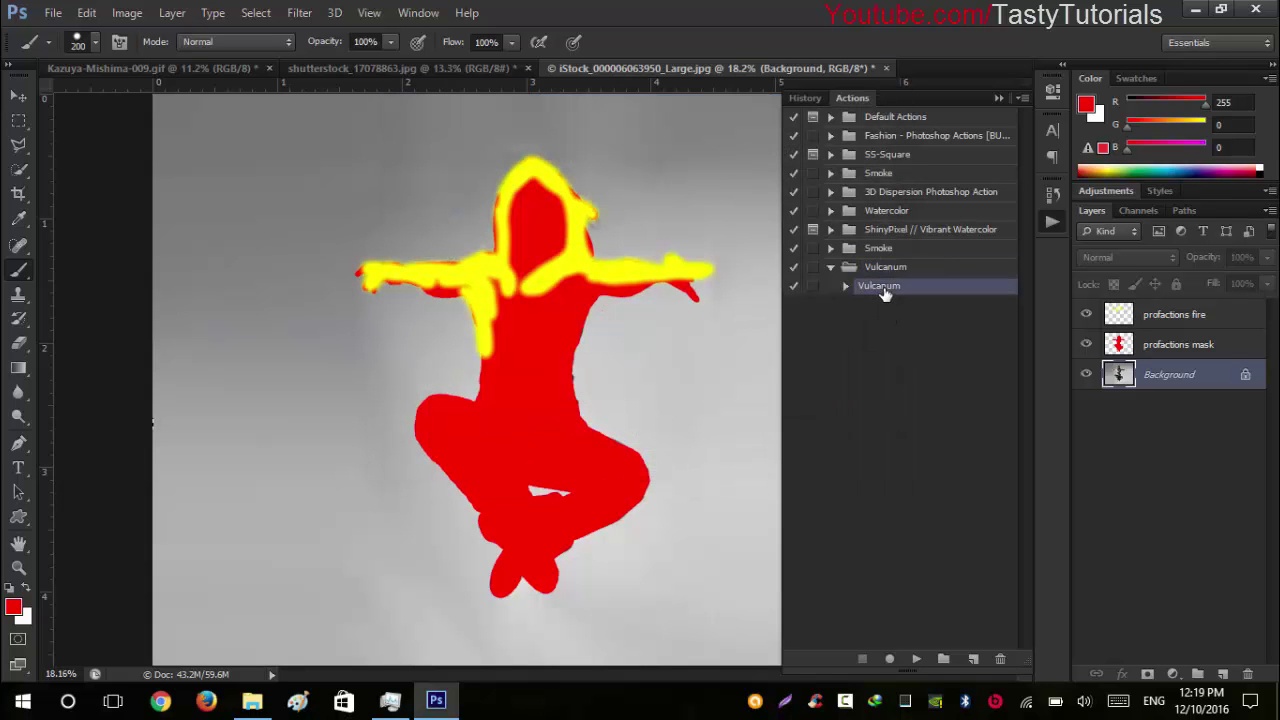
Step: Open the extracted Vulcanum Photoshop Actions folder in File Explorer to view its ATN and ABR files
{"action": "left_click", "coordinate": [251, 701]}
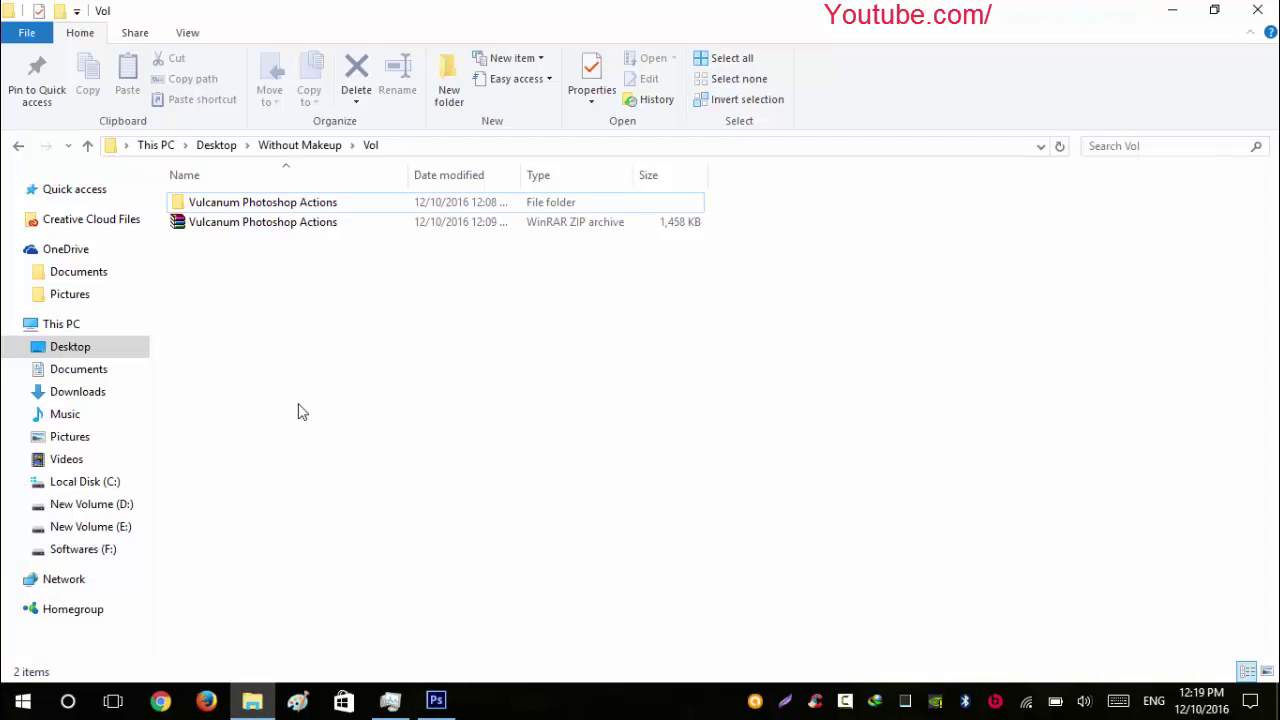
{"action": "left_click", "coordinate": [260, 230]}
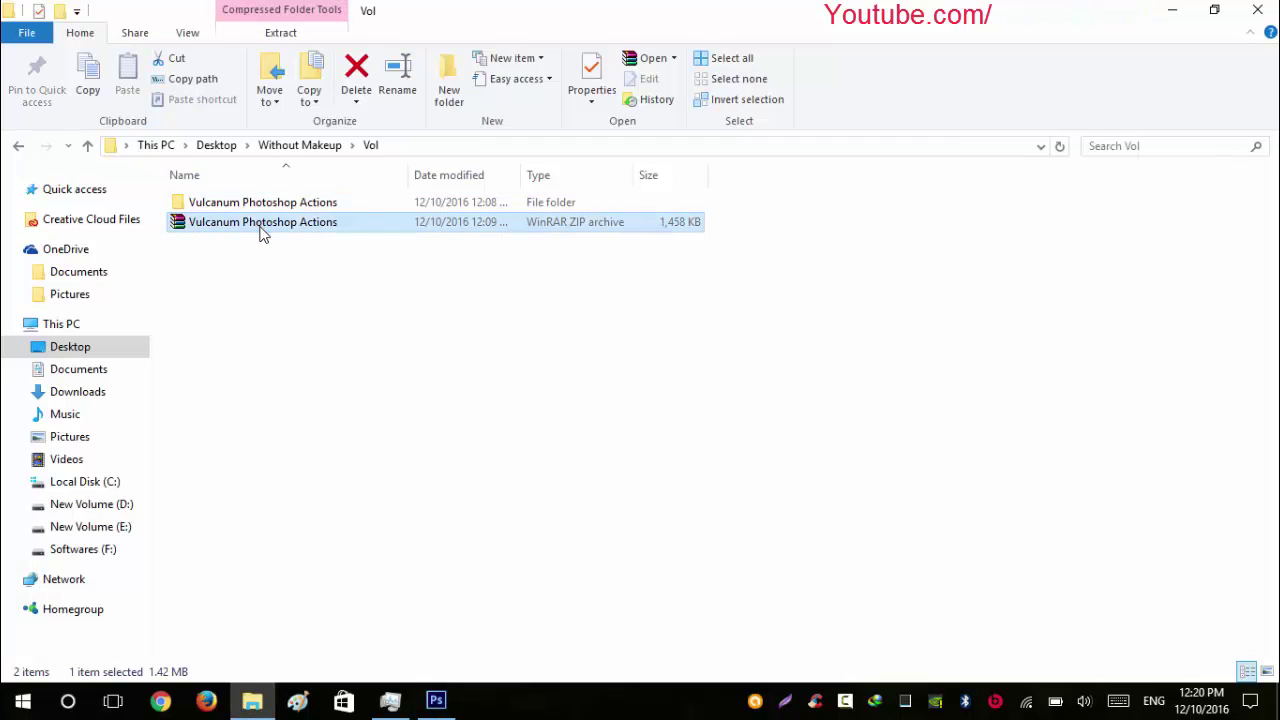
{"action": "left_click", "coordinate": [282, 236]}
{"action": "left_click", "coordinate": [291, 260]}
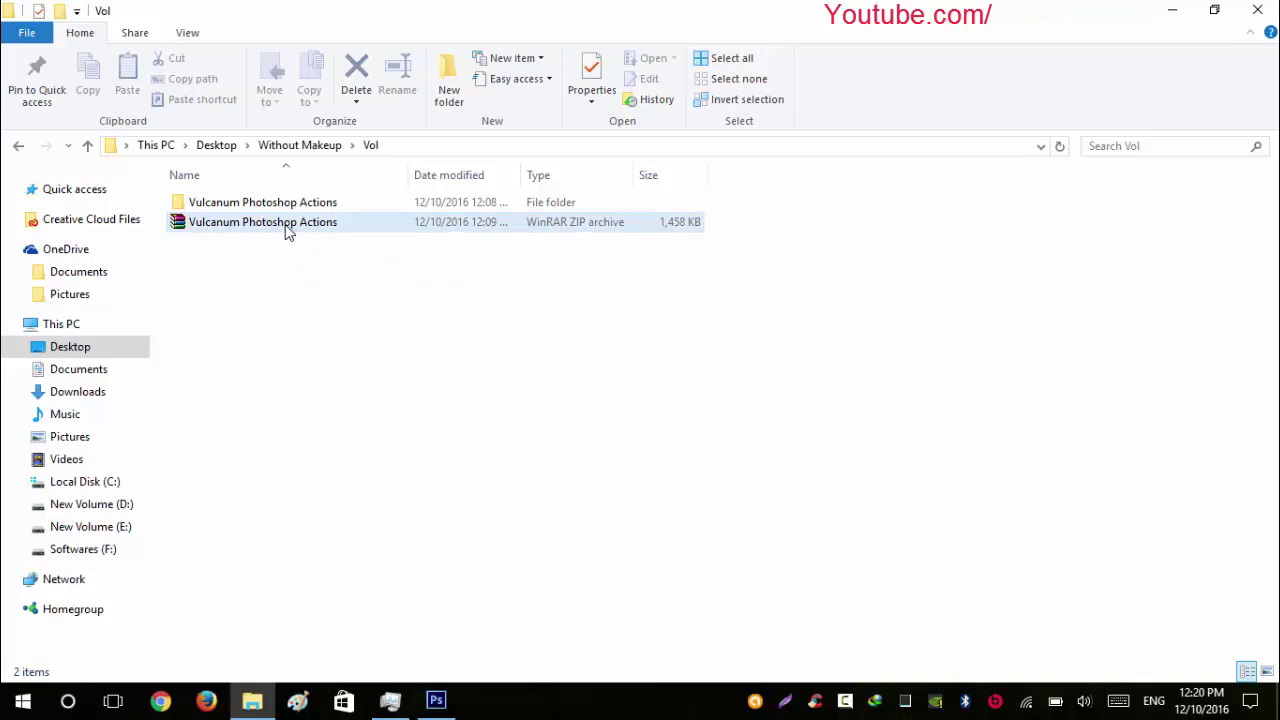
{"action": "double_click", "coordinate": [287, 211]}
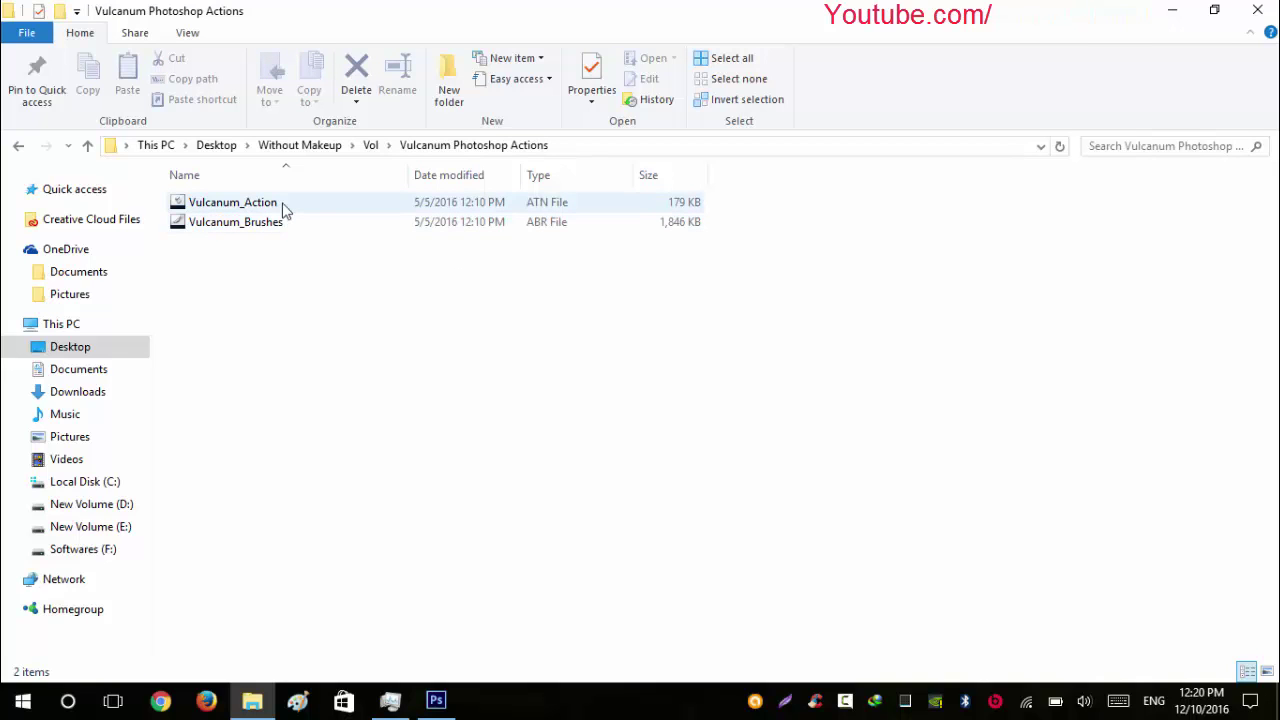
{"action": "left_click", "coordinate": [270, 220]}
{"action": "left_click", "coordinate": [263, 205]}
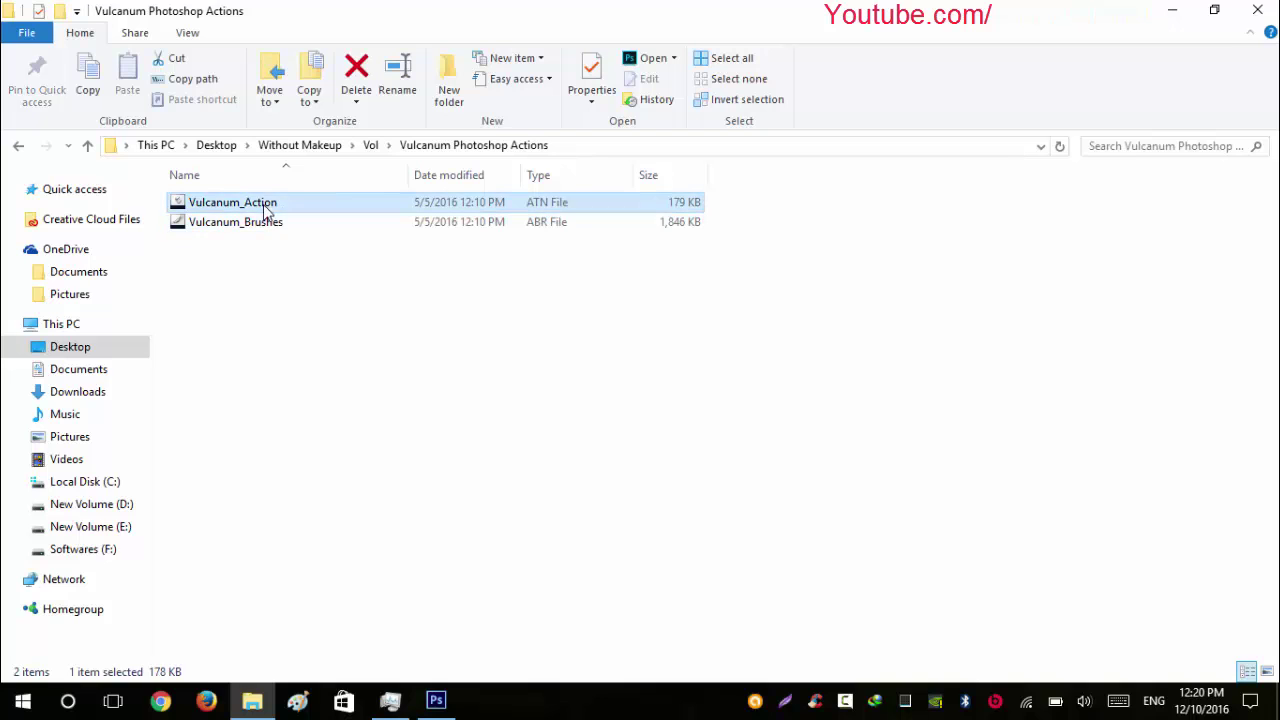
Step: Back in Photoshop, expand the Vulcanum action and scroll through its recorded steps
{"action": "left_click", "coordinate": [436, 700]}
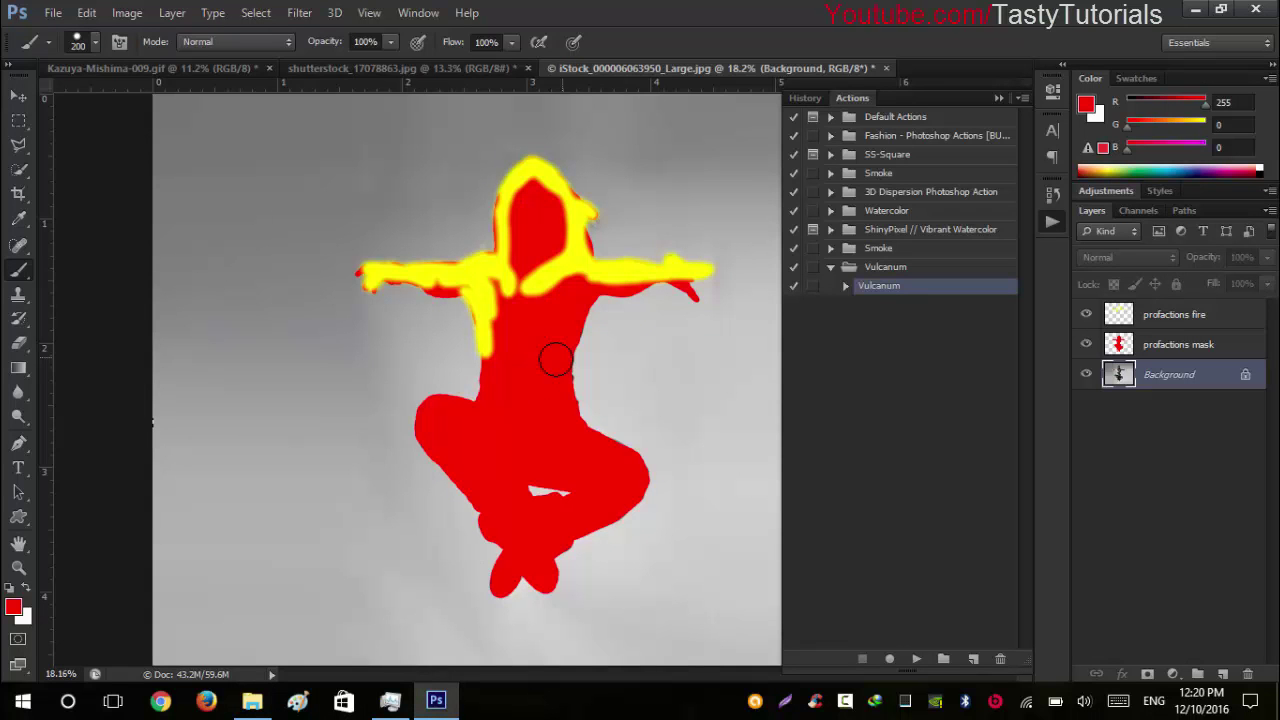
{"action": "left_click", "coordinate": [846, 287]}
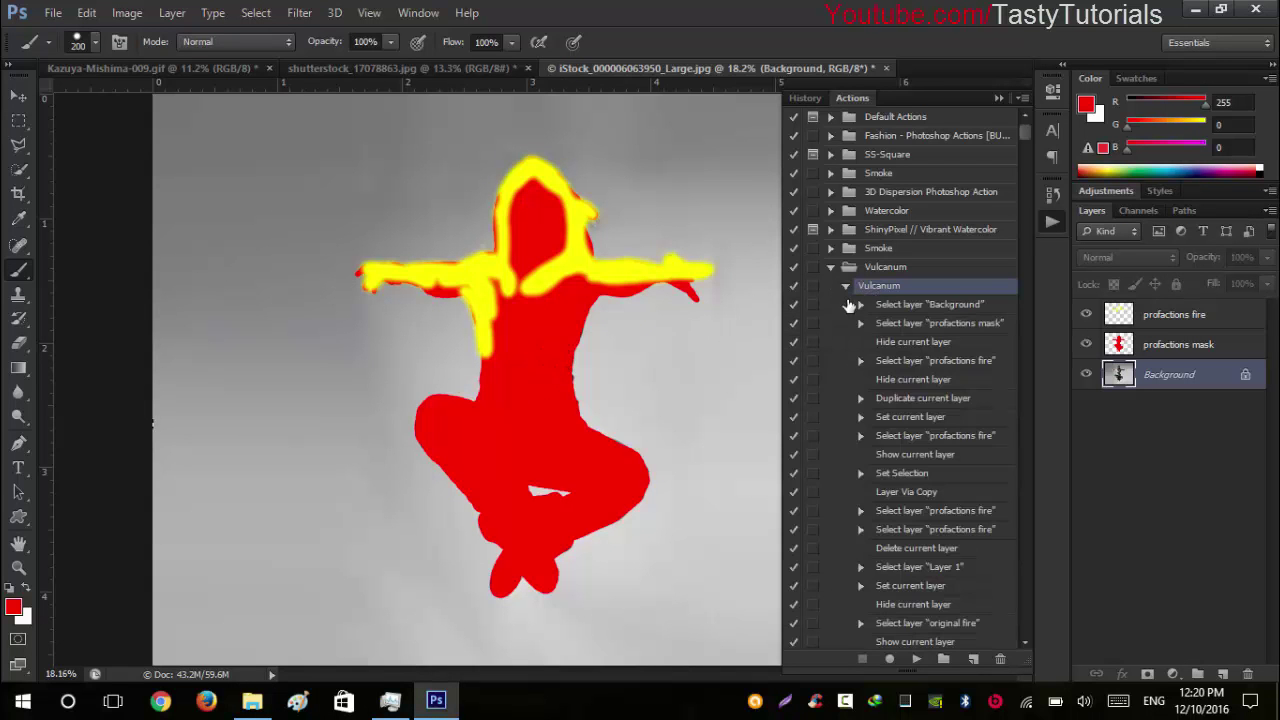
{"action": "scroll", "coordinate": [880, 330], "scroll_direction": "down", "scroll_amount": 1}
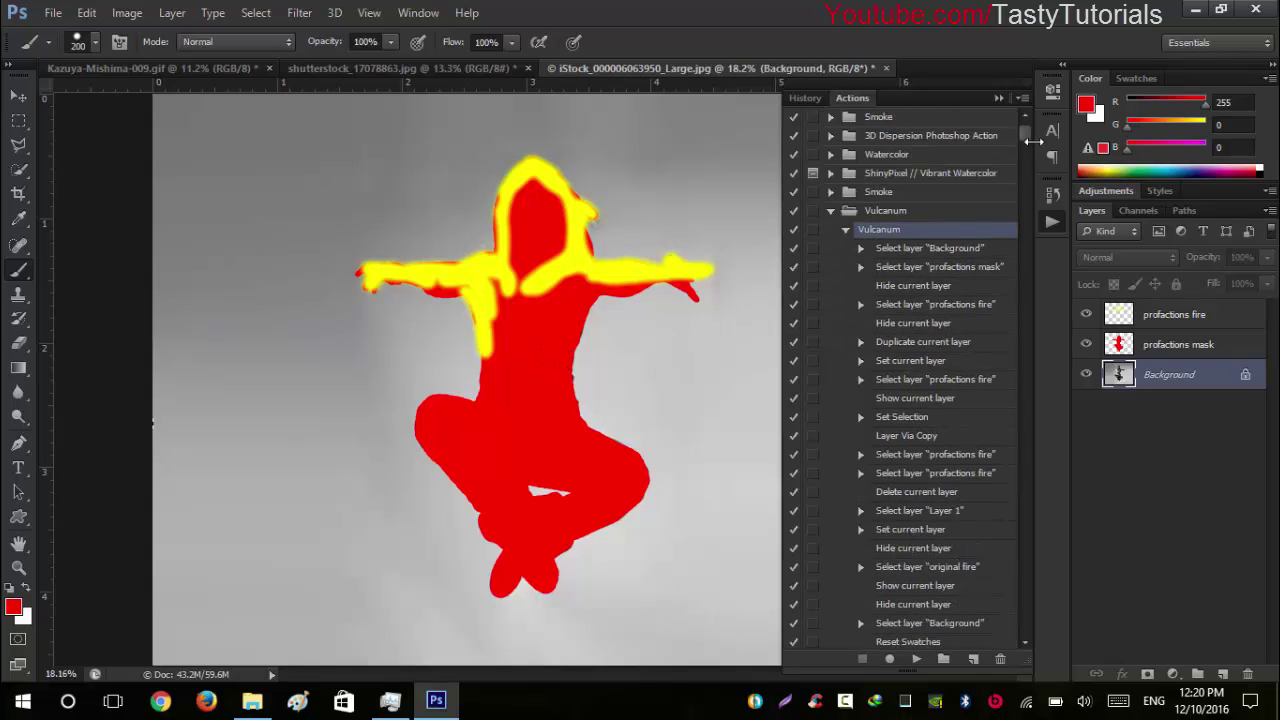
{"action": "mouse_move", "coordinate": [1025, 136]}
{"action": "left_mouse_down"}
{"action": "mouse_move", "coordinate": [1018, 584]}
{"action": "mouse_move", "coordinate": [1035, 120]}
{"action": "left_mouse_up"}
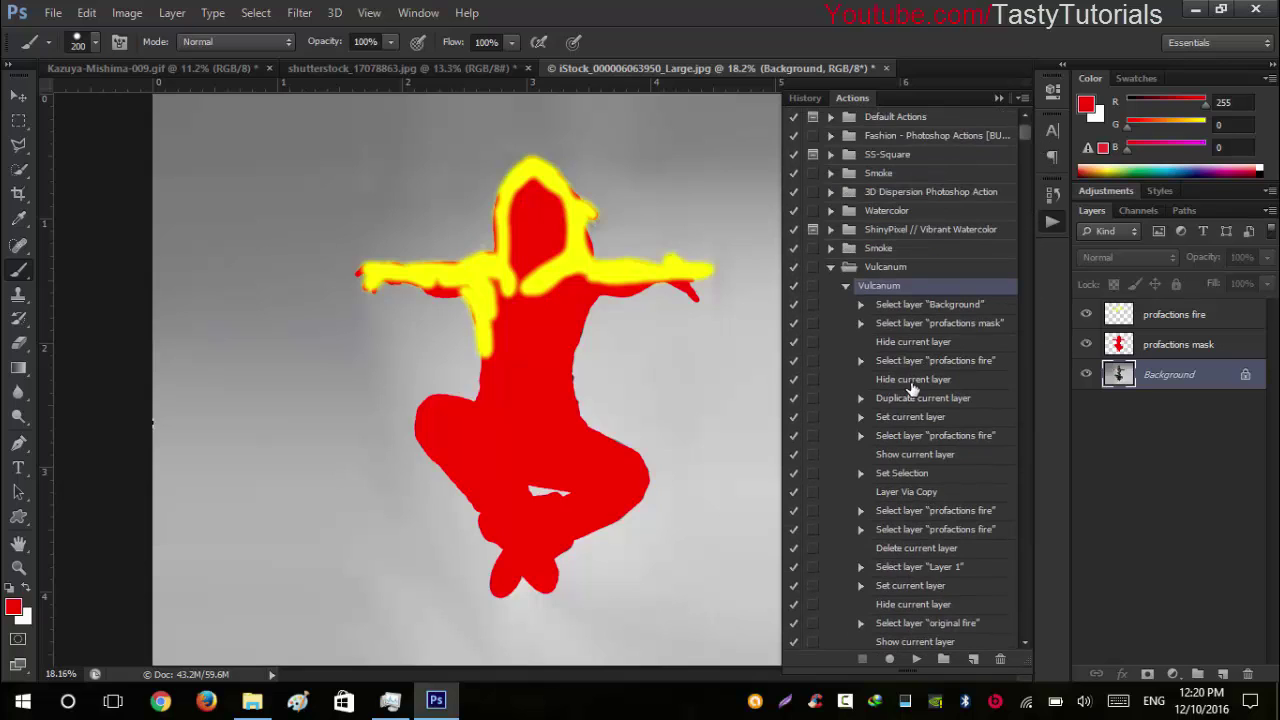
{"action": "scroll", "coordinate": [912, 388], "scroll_direction": "down", "scroll_amount": 1}
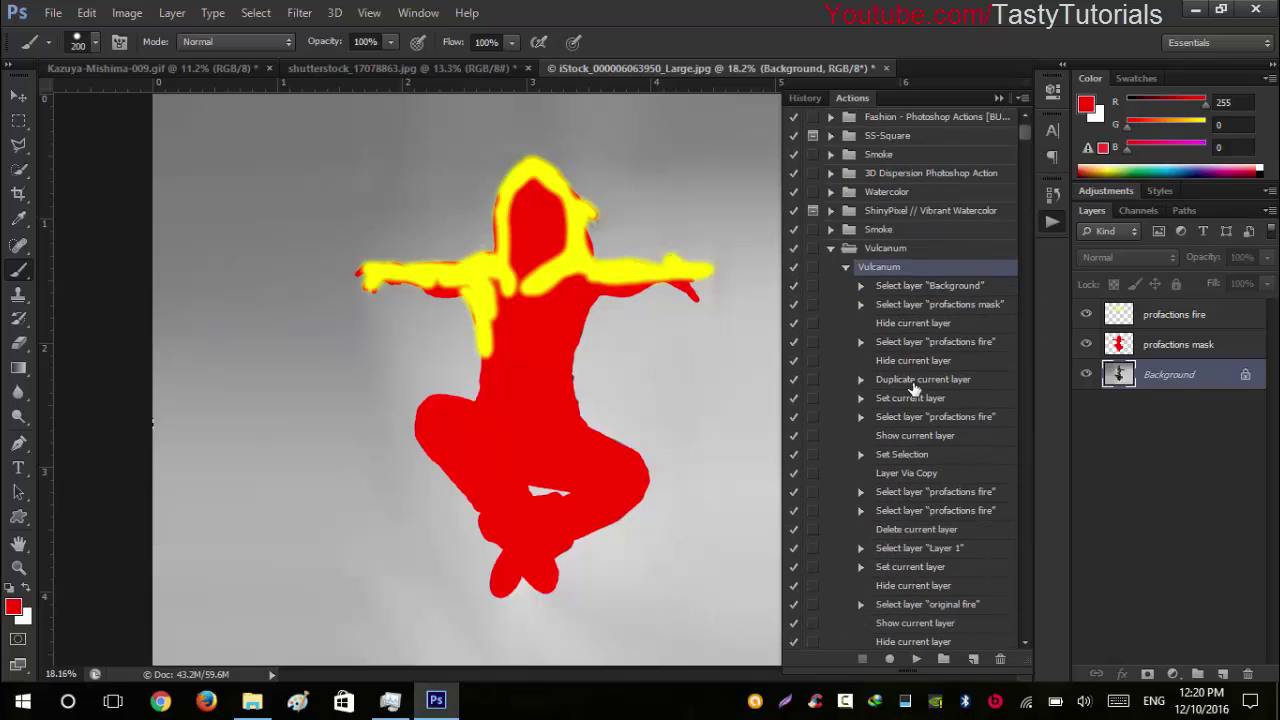
Step: Play the Vulcanum action to turn the jumping woman into a fiery ember dispersion
{"action": "left_click", "coordinate": [914, 657]}
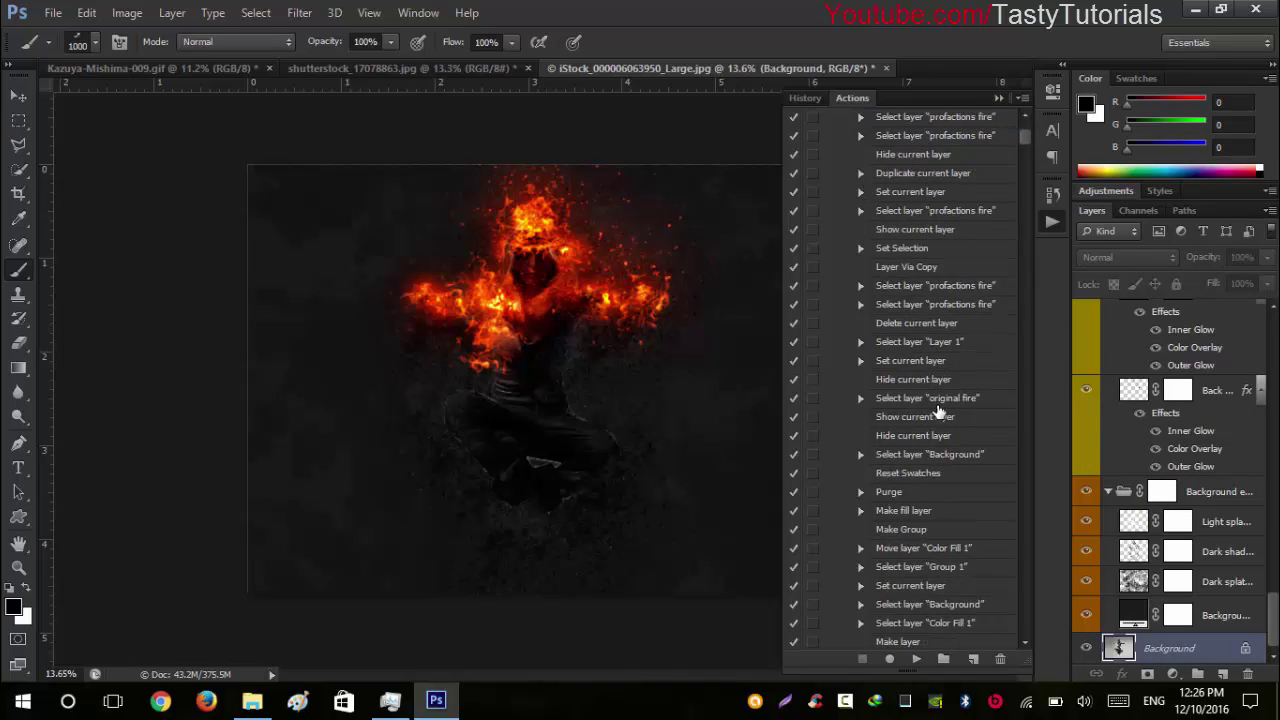
{"action": "scroll", "coordinate": [900, 330], "scroll_direction": "up", "scroll_amount": 1}
Step: Collapse the Vulcanum action and its action set, then close the Actions panel
{"action": "left_click", "coordinate": [845, 192]}
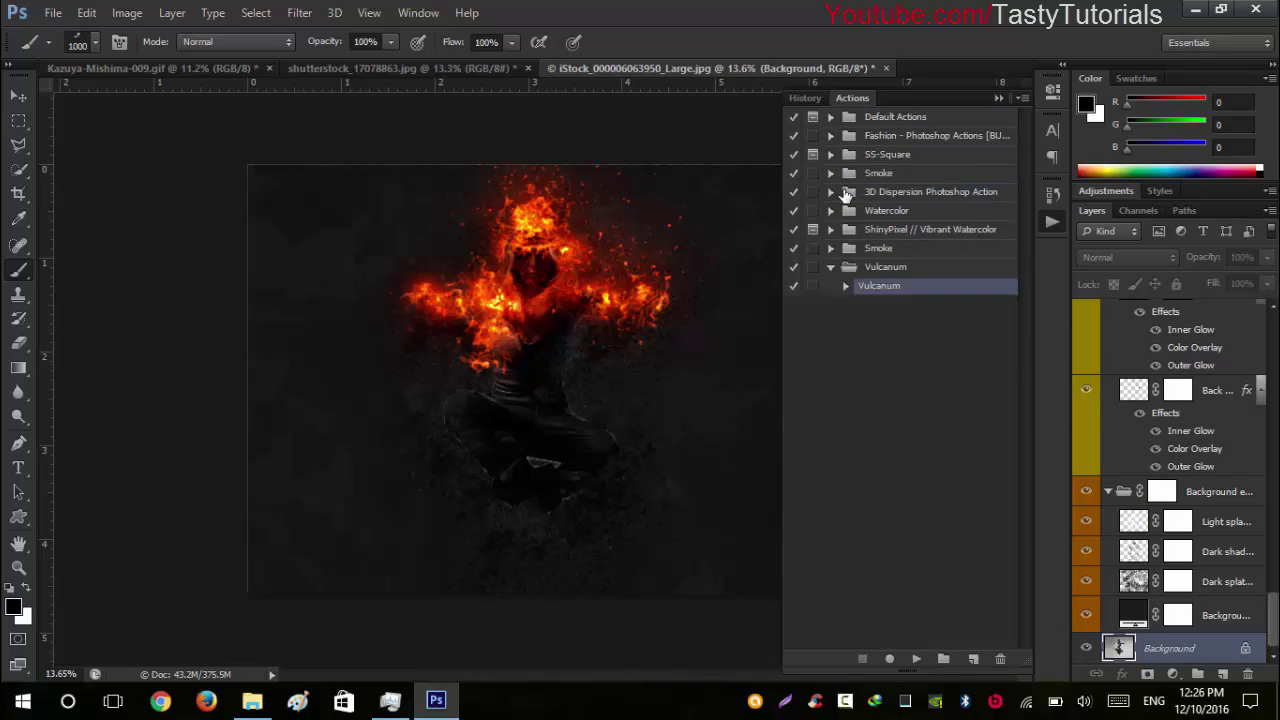
{"action": "left_click", "coordinate": [830, 267]}
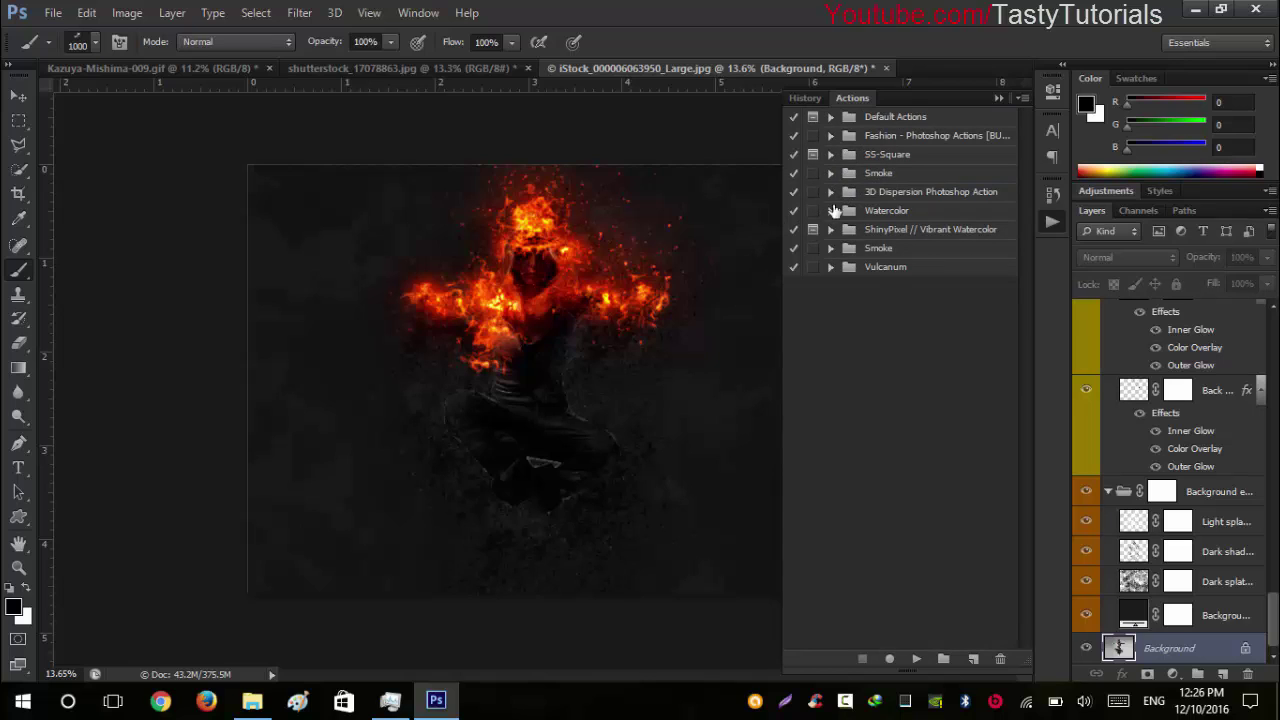
{"action": "left_click", "coordinate": [996, 98]}
Step: Collapse the Color adjustments group at the top of the Layers list and select the Move tool
{"action": "scroll", "coordinate": [1270, 500], "scroll_direction": "up", "scroll_amount": 3}
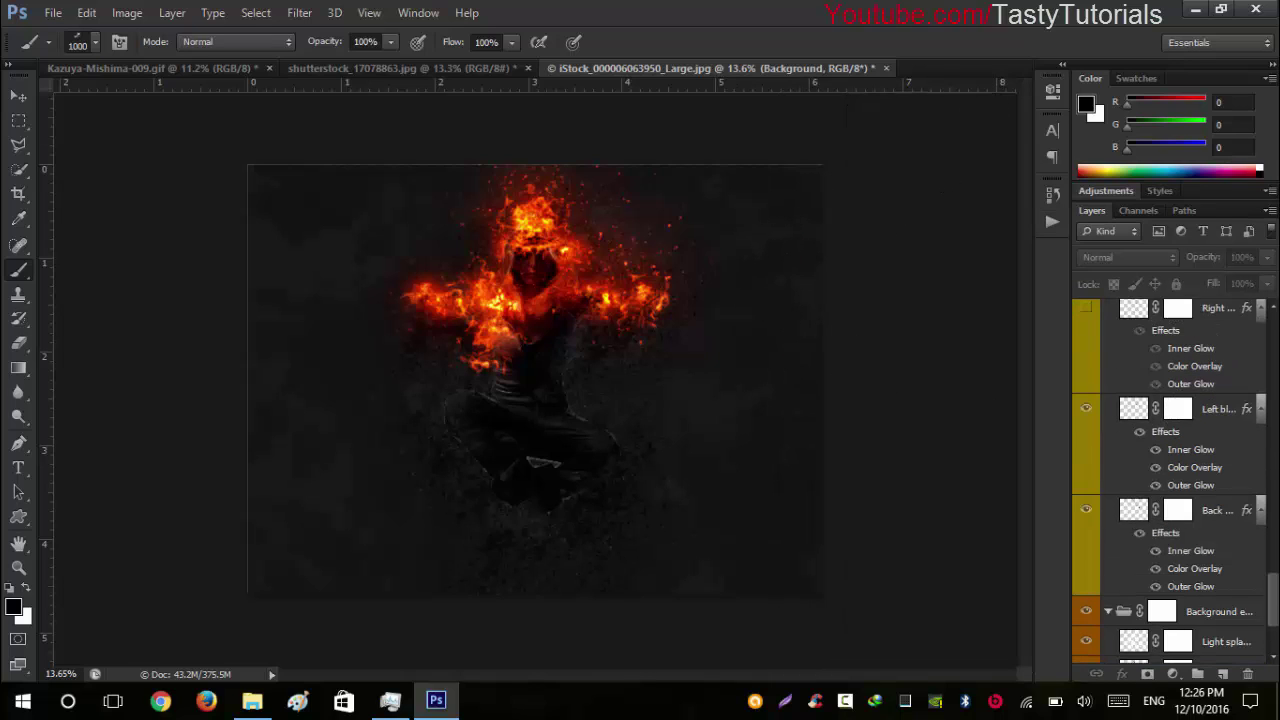
{"action": "scroll", "coordinate": [1170, 480], "scroll_direction": "up", "scroll_amount": 5}
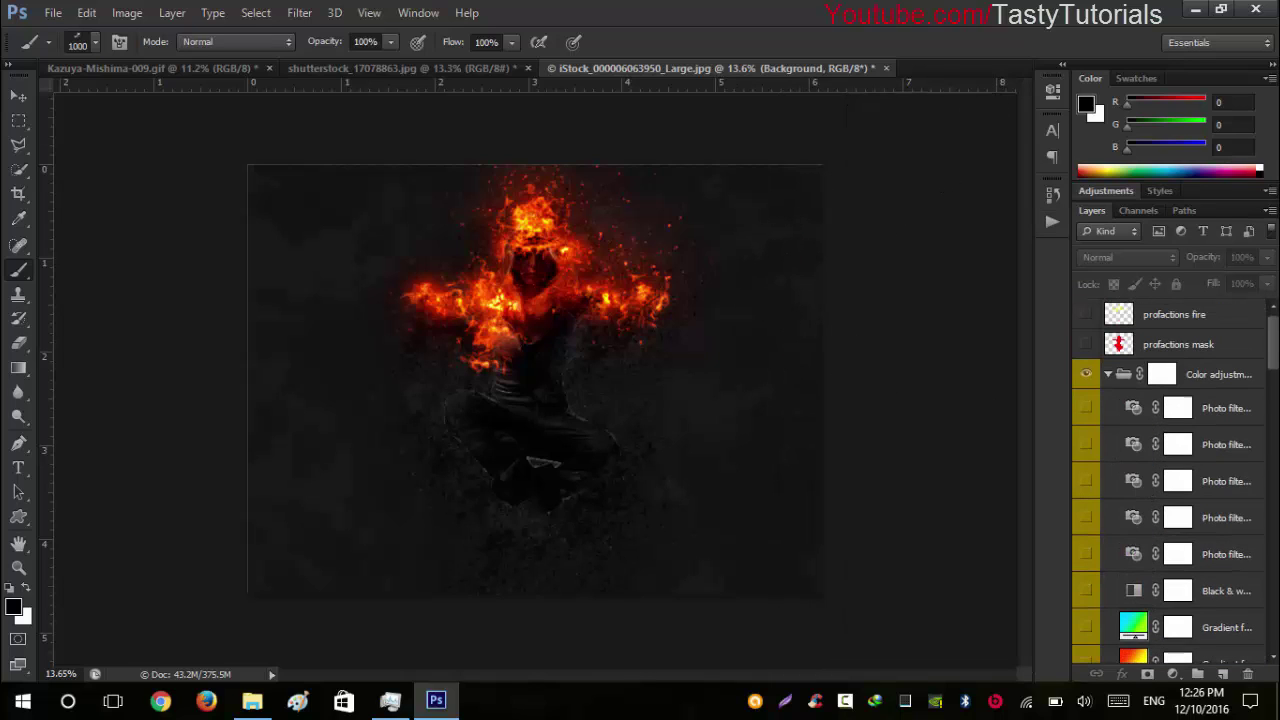
{"action": "left_click", "coordinate": [1107, 375]}
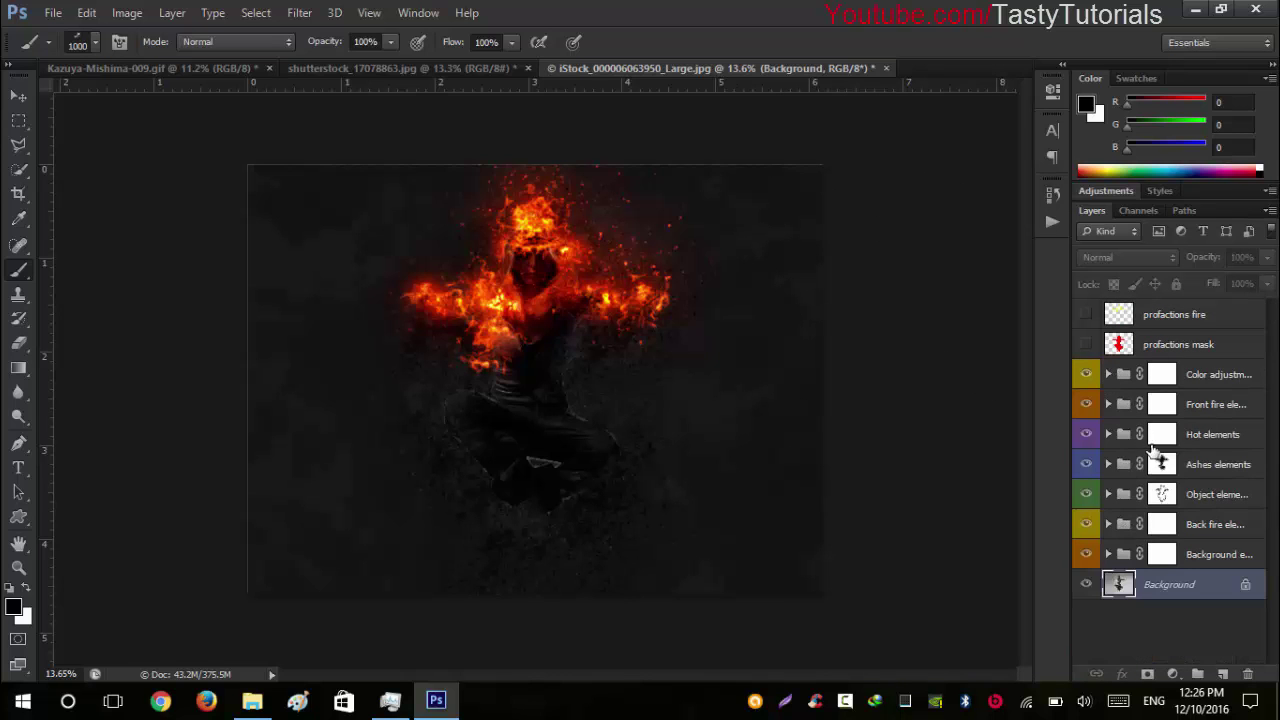
{"action": "left_click", "coordinate": [18, 95]}
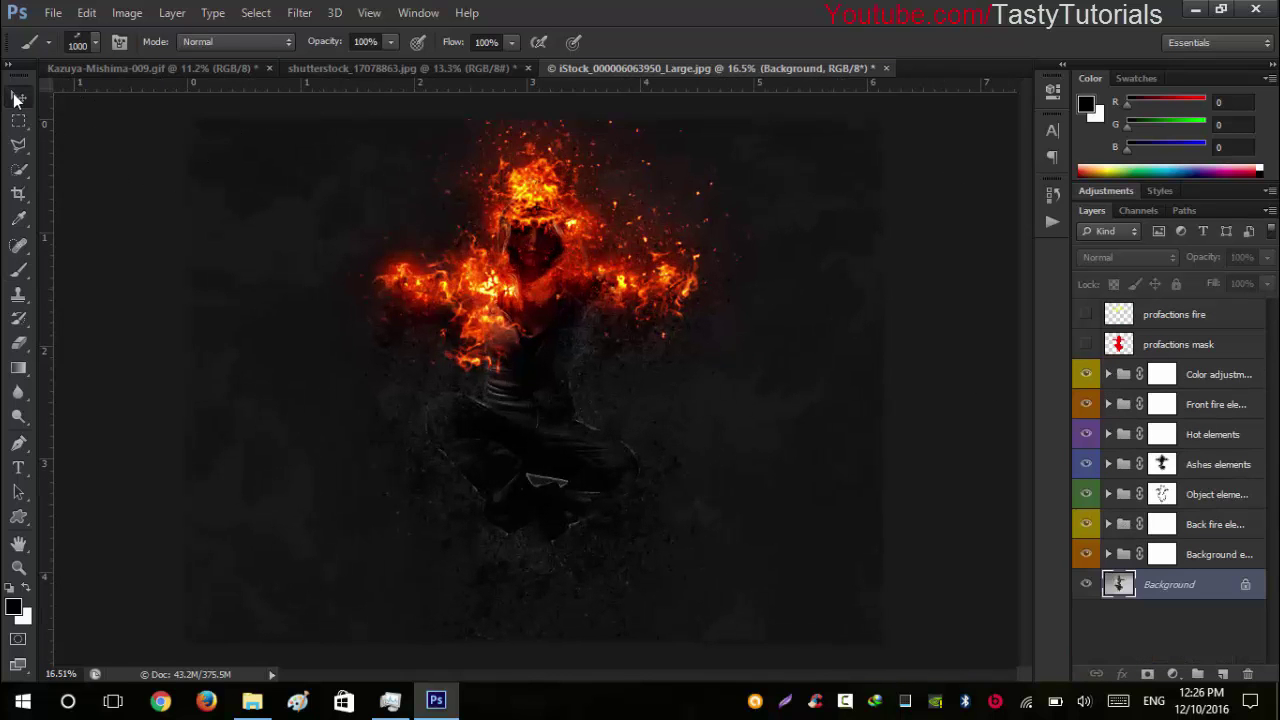
Step: Hide the Front fire elements group and zoom in to check the dimmer fire around the head and arms
{"action": "scroll", "coordinate": [440, 204], "scroll_direction": "up", "scroll_amount": 2}
{"action": "scroll", "coordinate": [447, 207], "scroll_direction": "up", "scroll_amount": 2}
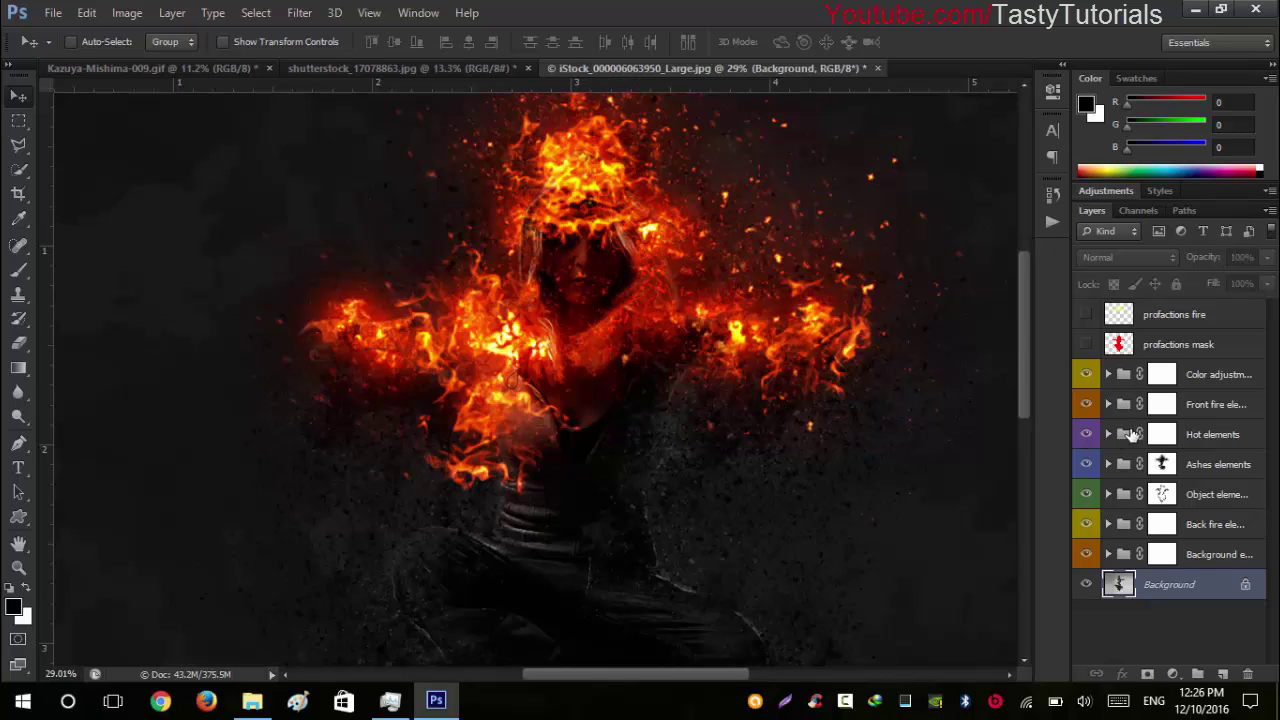
{"action": "left_click", "coordinate": [1205, 404]}
{"action": "left_click", "coordinate": [1087, 404]}
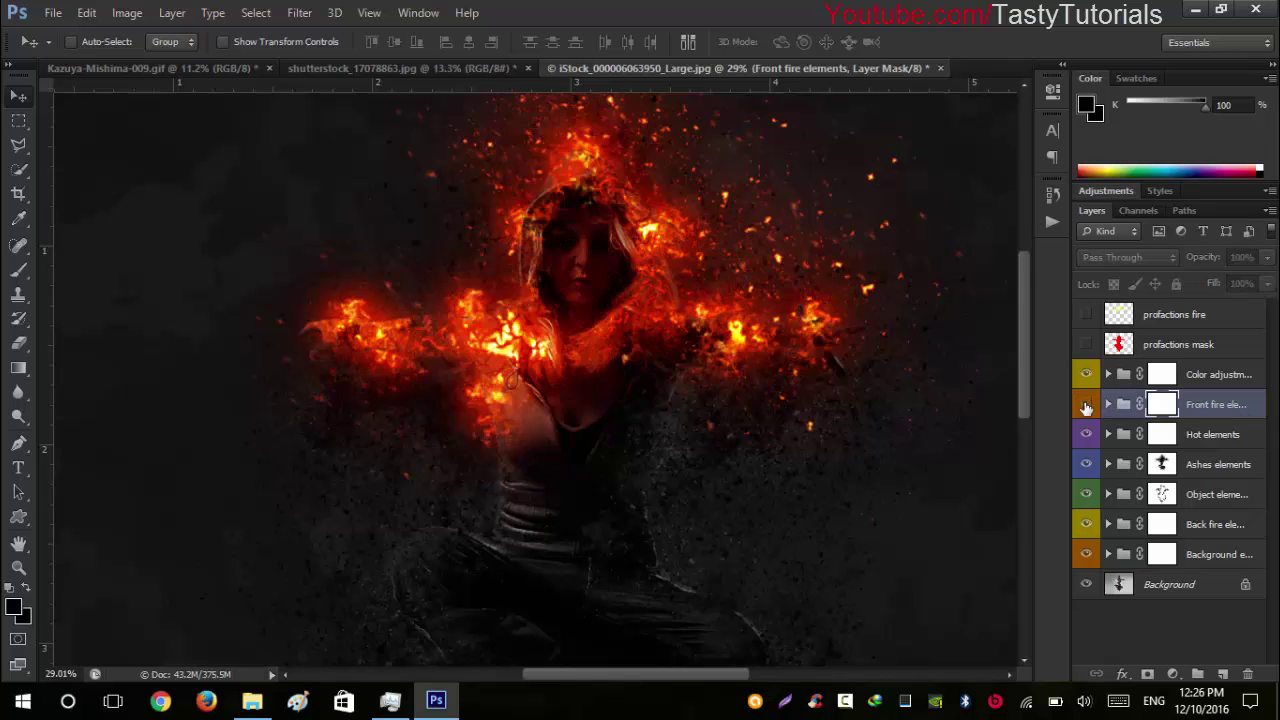
{"action": "scroll", "coordinate": [620, 368], "scroll_direction": "down", "scroll_amount": 3}
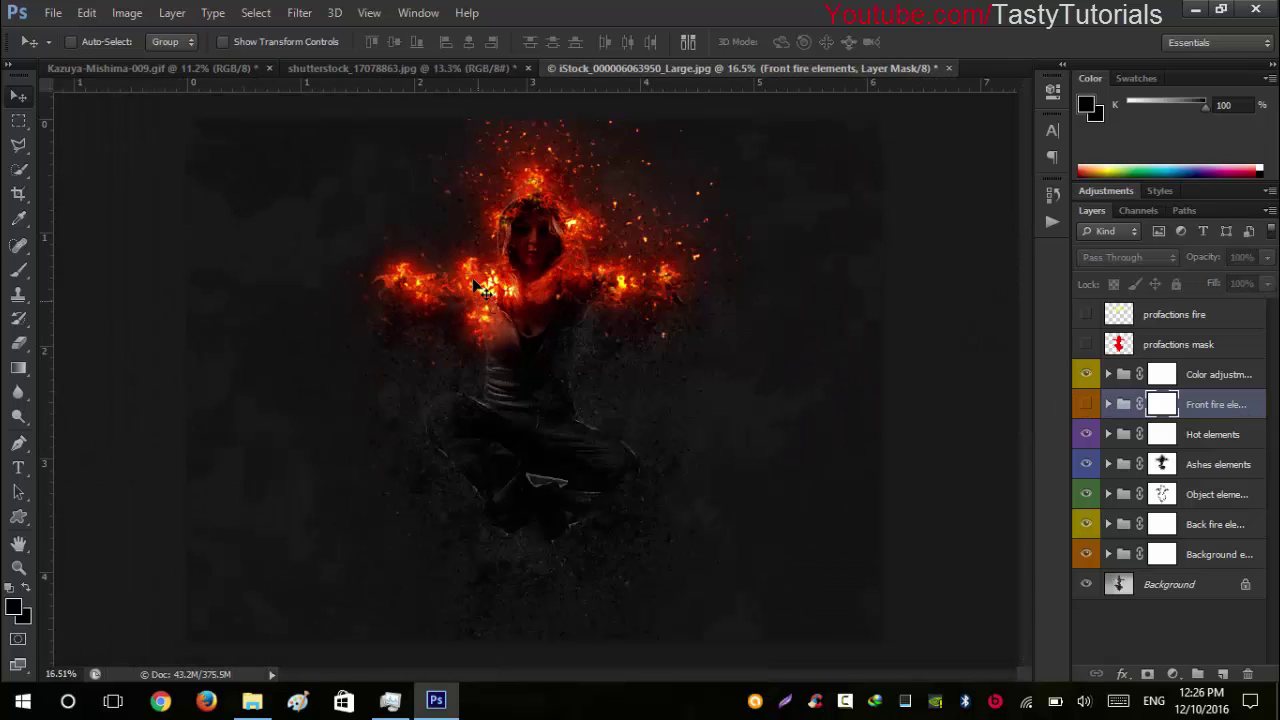
{"action": "scroll", "coordinate": [620, 368], "scroll_direction": "up", "scroll_amount": 3}
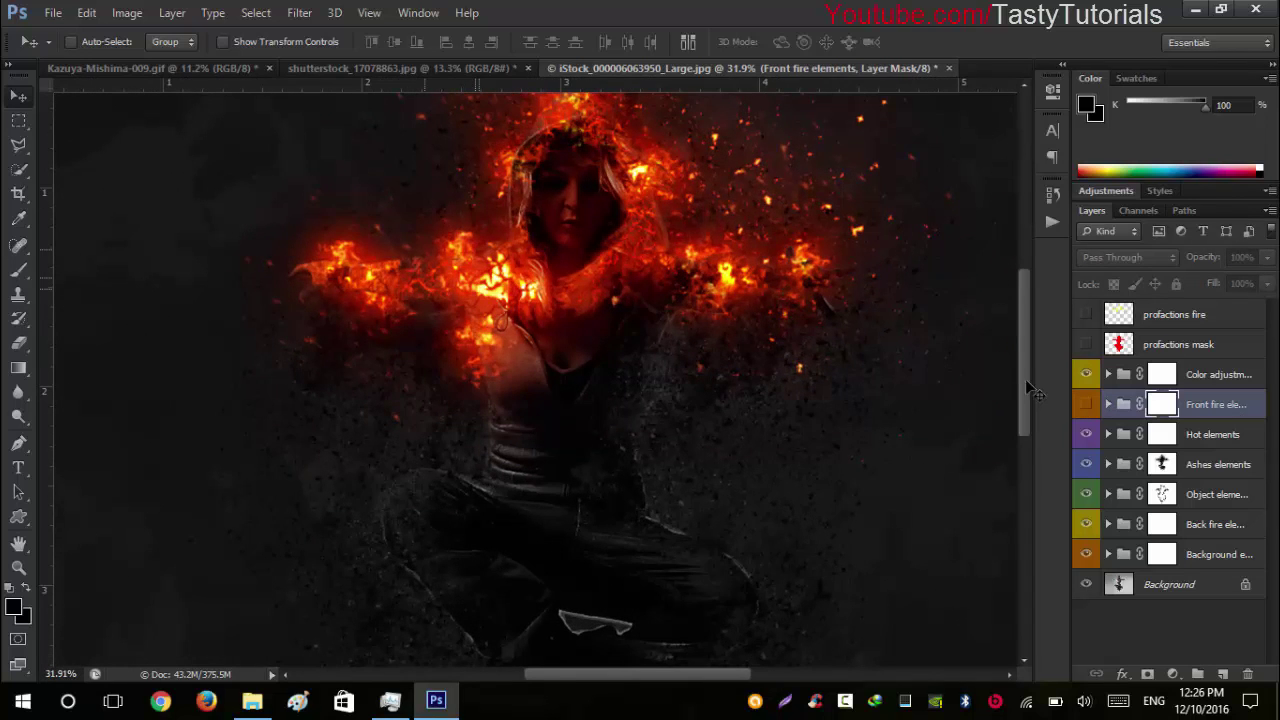
{"action": "scroll", "coordinate": [935, 380], "scroll_direction": "up", "scroll_amount": 1}
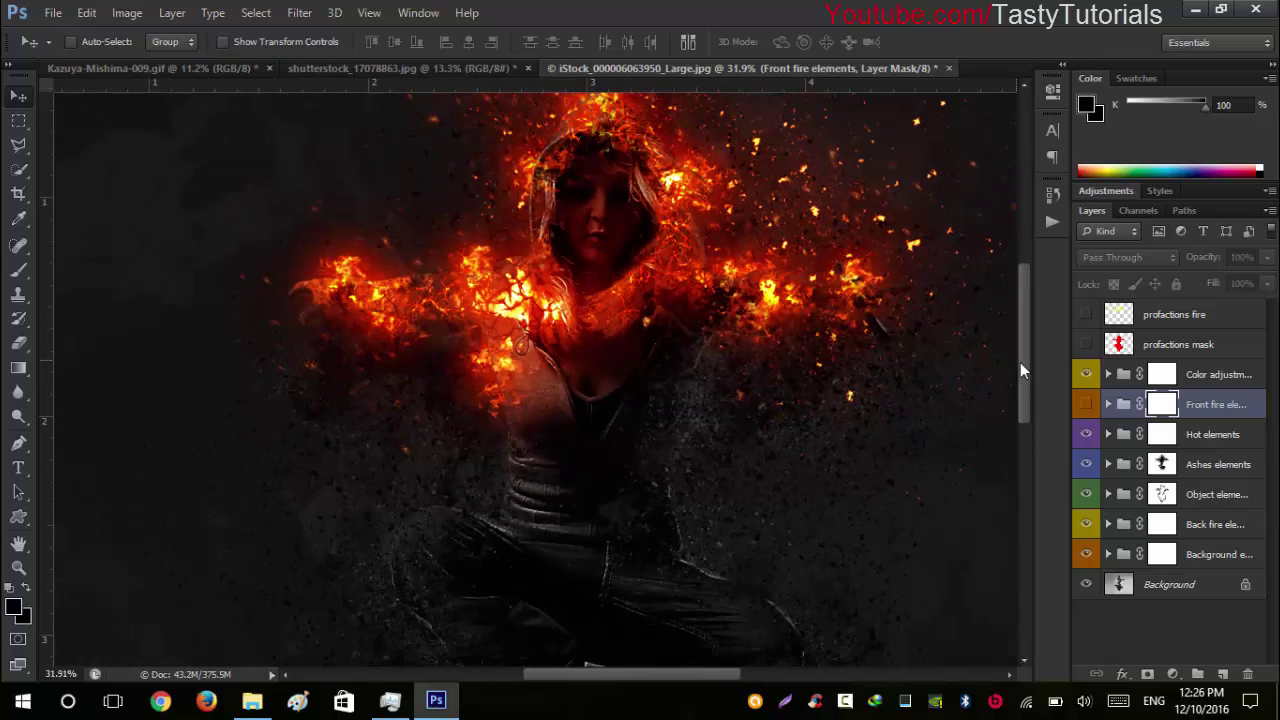
{"action": "left_click_drag", "start_coordinate": [1023, 365], "coordinate": [1041, 323]}
{"action": "scroll", "coordinate": [468, 398], "scroll_direction": "down", "scroll_amount": 3}
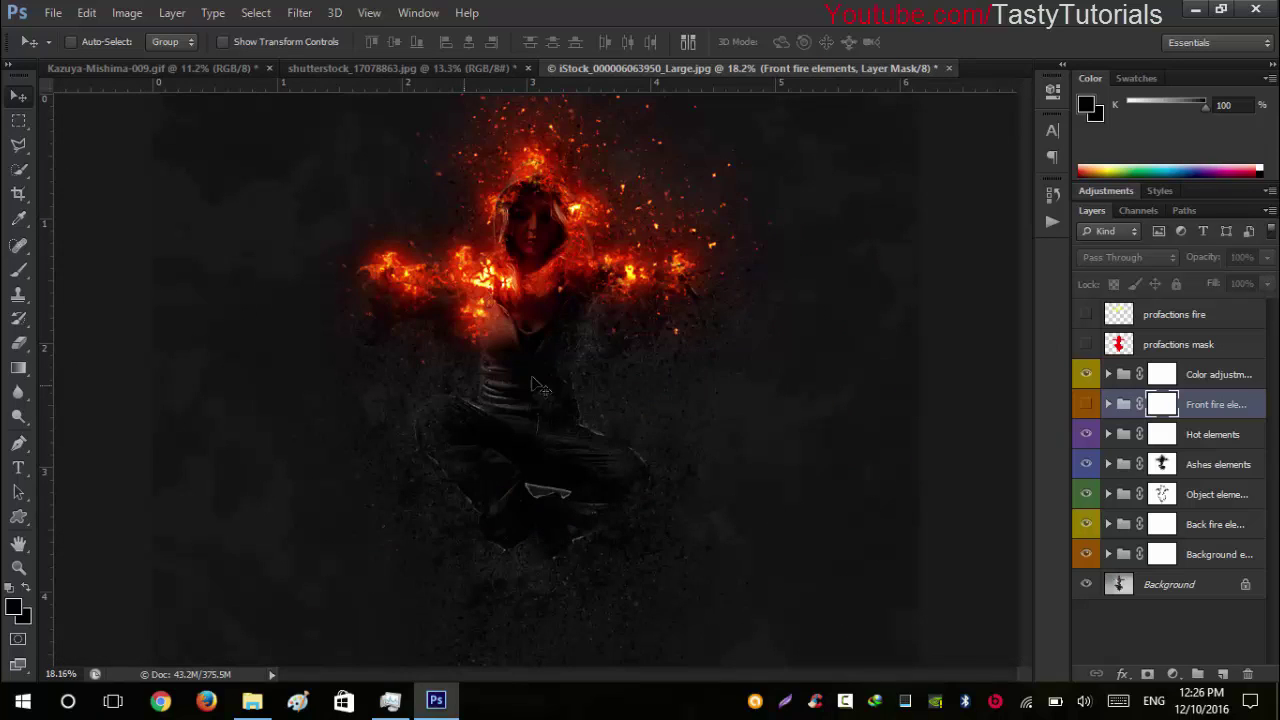
{"action": "left_click", "coordinate": [1087, 436]}
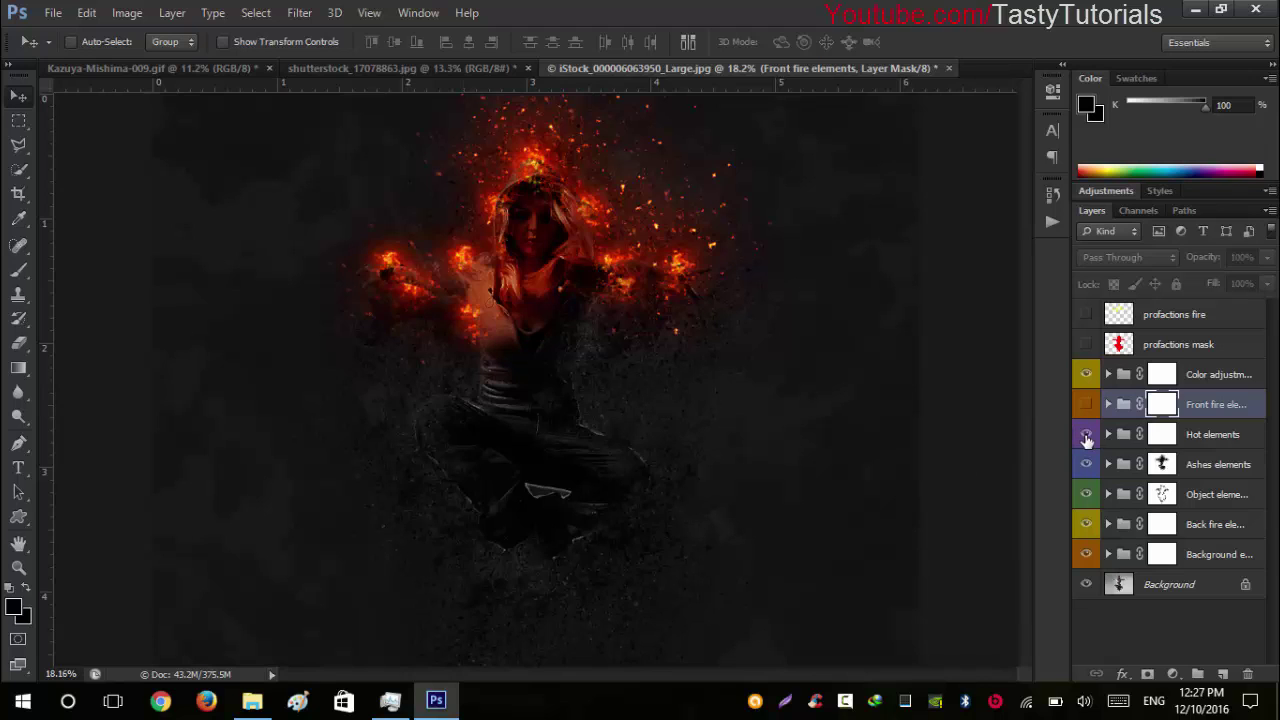
{"action": "left_click", "coordinate": [1087, 437]}
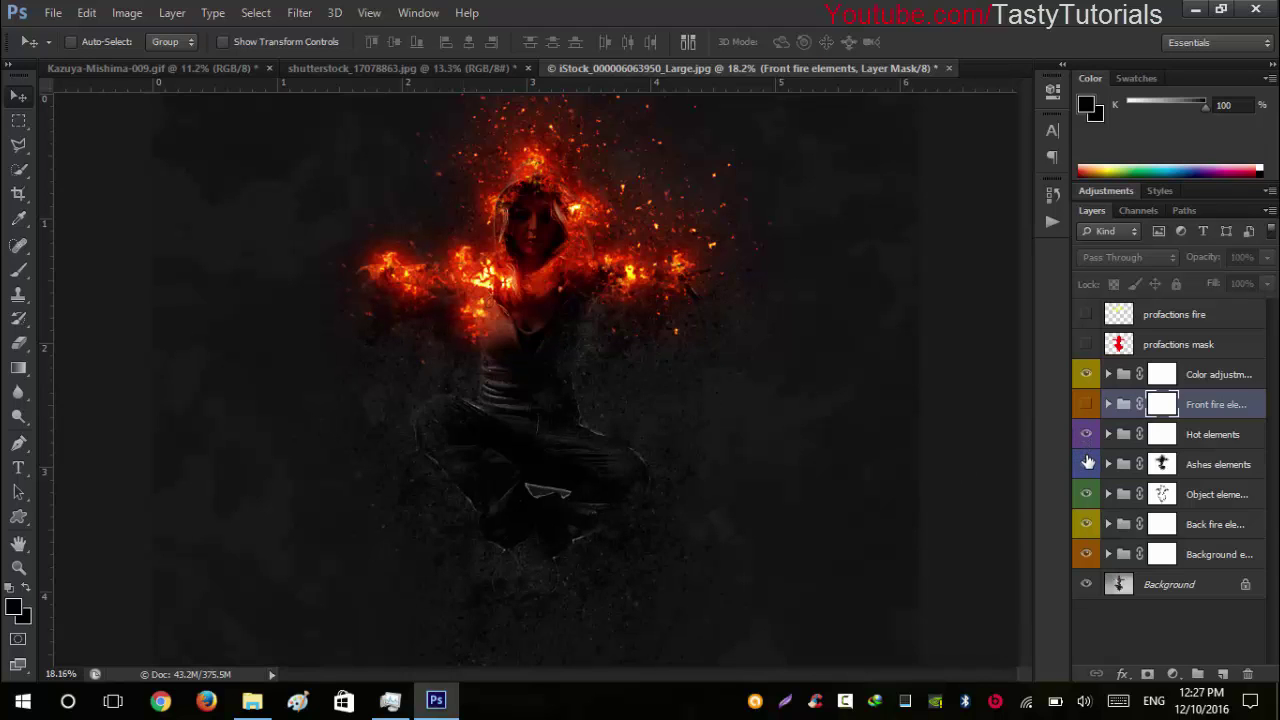
{"action": "left_click", "coordinate": [1086, 494]}
{"action": "left_click", "coordinate": [1086, 494]}
{"action": "left_click", "coordinate": [1086, 526]}
{"action": "left_click", "coordinate": [1086, 526]}
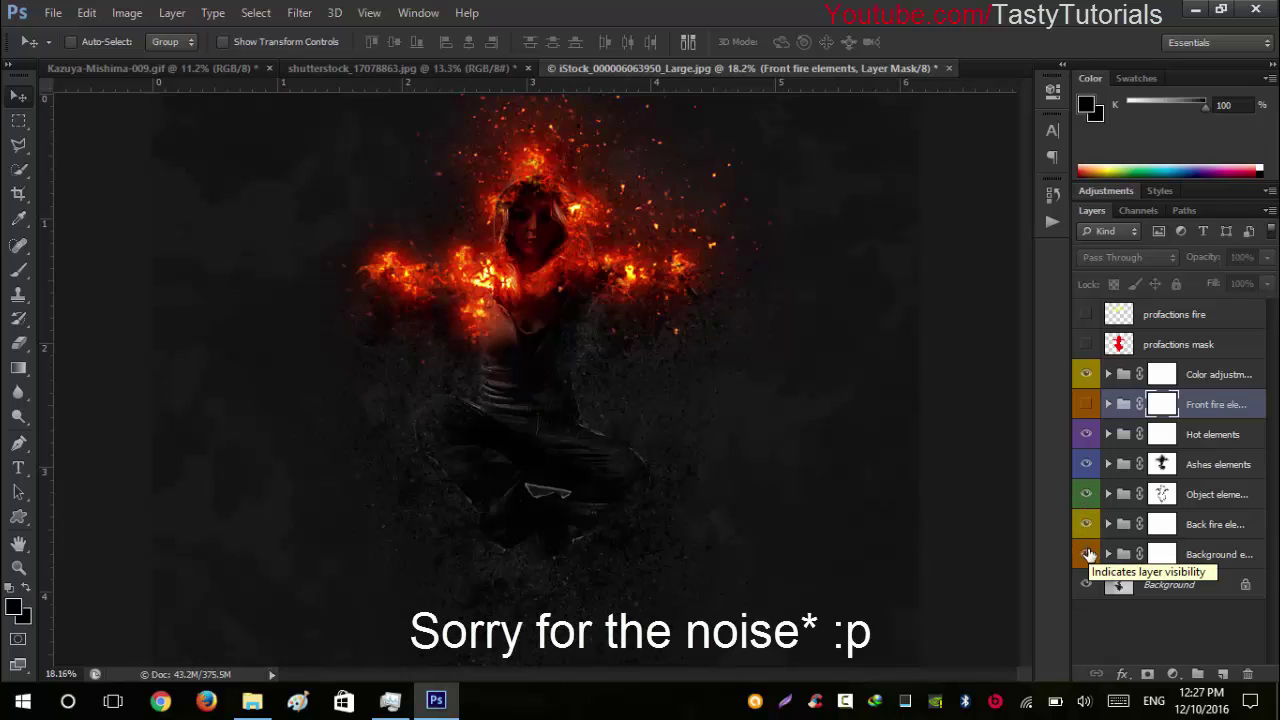
{"action": "left_click", "coordinate": [1185, 524]}
{"action": "key", "text": "ctrl+j"}
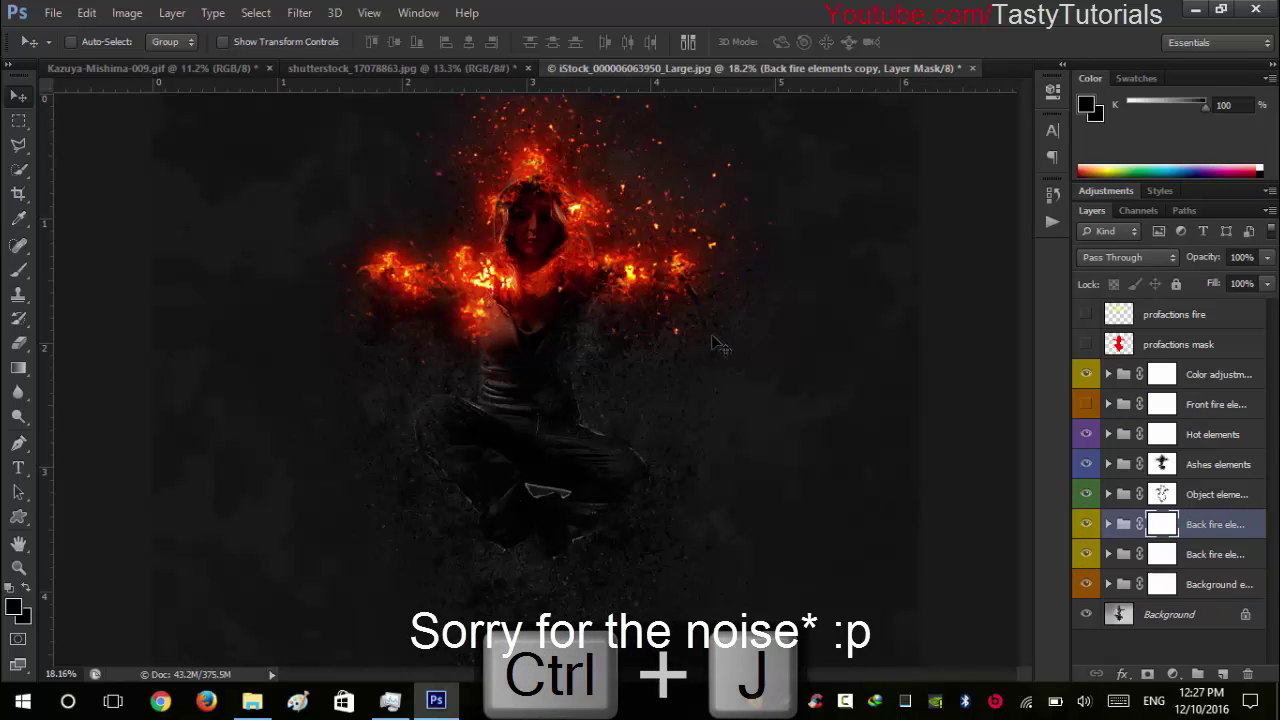
{"action": "left_click_drag", "start_coordinate": [575, 282], "coordinate": [575, 205]}
{"action": "key", "text": "ctrl+alt+z"}
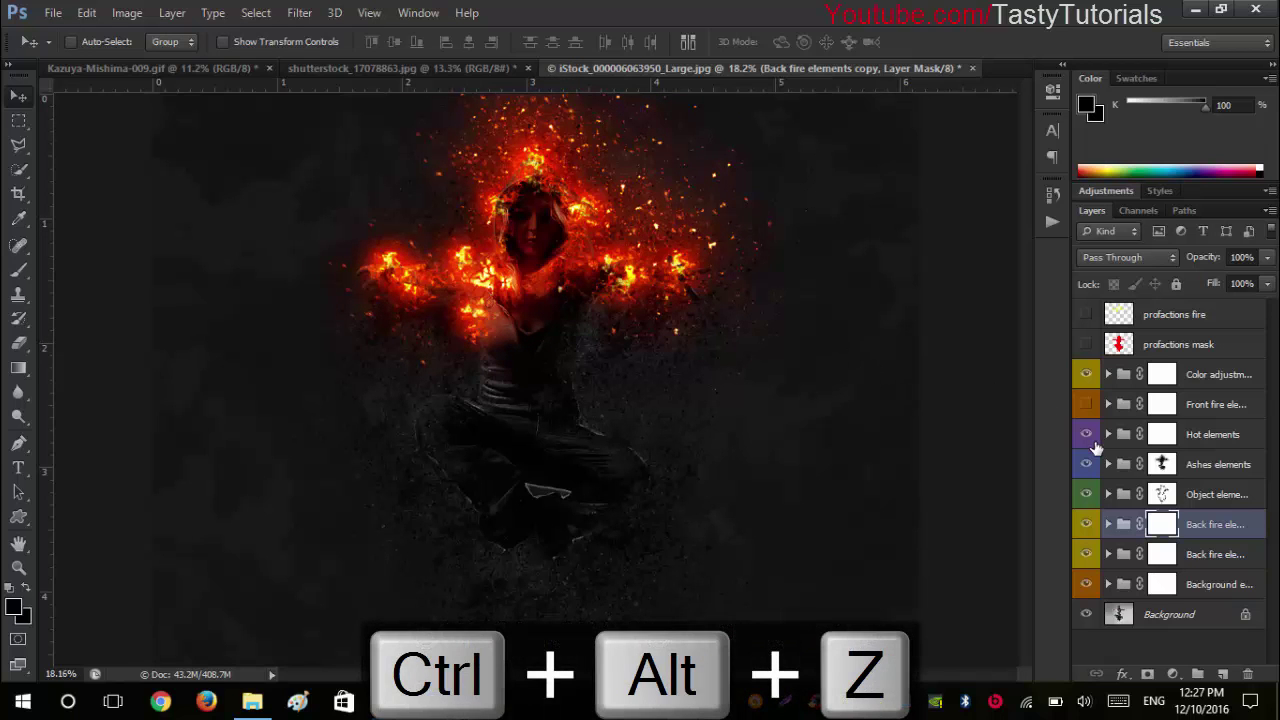
{"action": "key", "text": "ctrl+alt+z"}
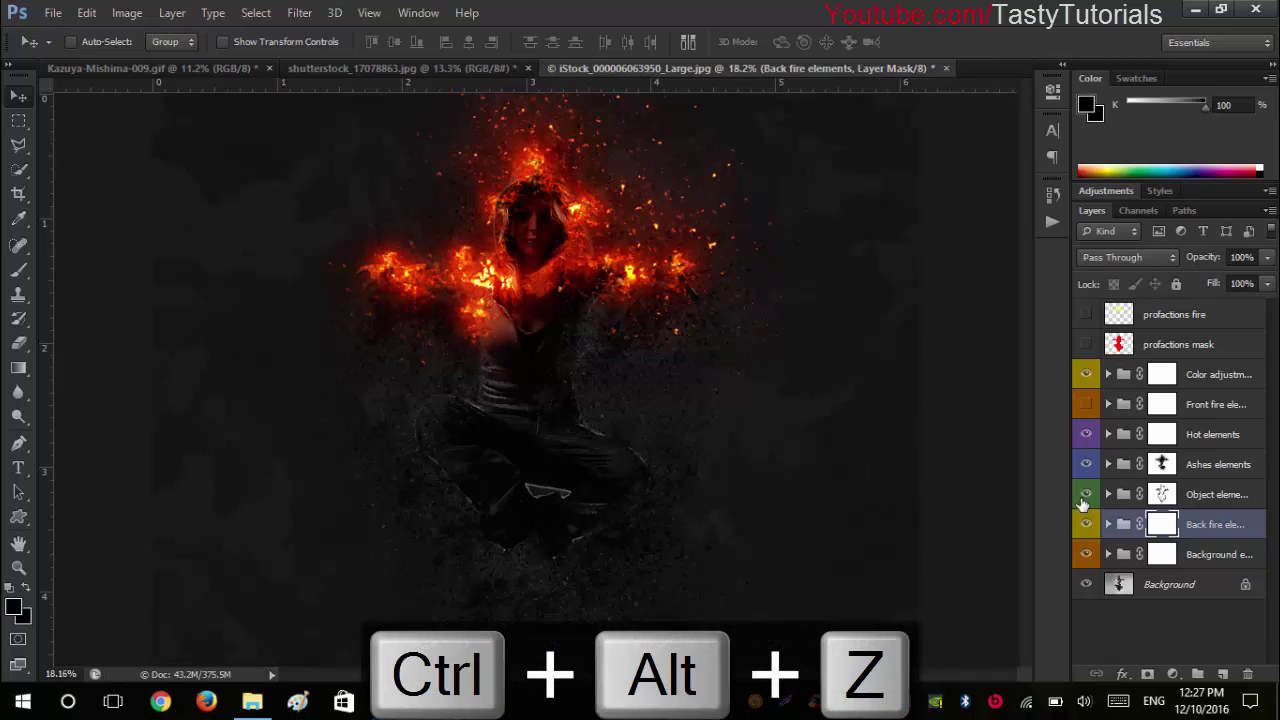
{"action": "left_click", "coordinate": [1086, 554]}
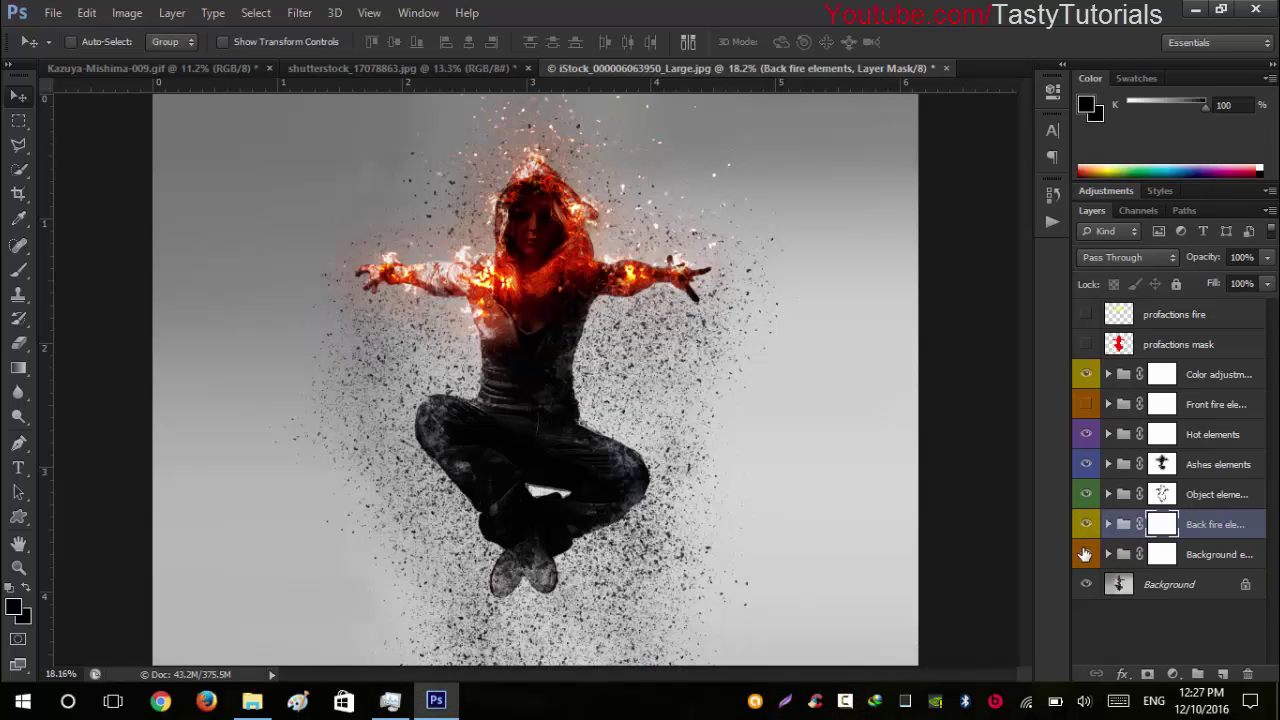
{"action": "left_click", "coordinate": [1086, 554]}
{"action": "left_click", "coordinate": [1086, 554]}
{"action": "left_click", "coordinate": [1086, 554]}
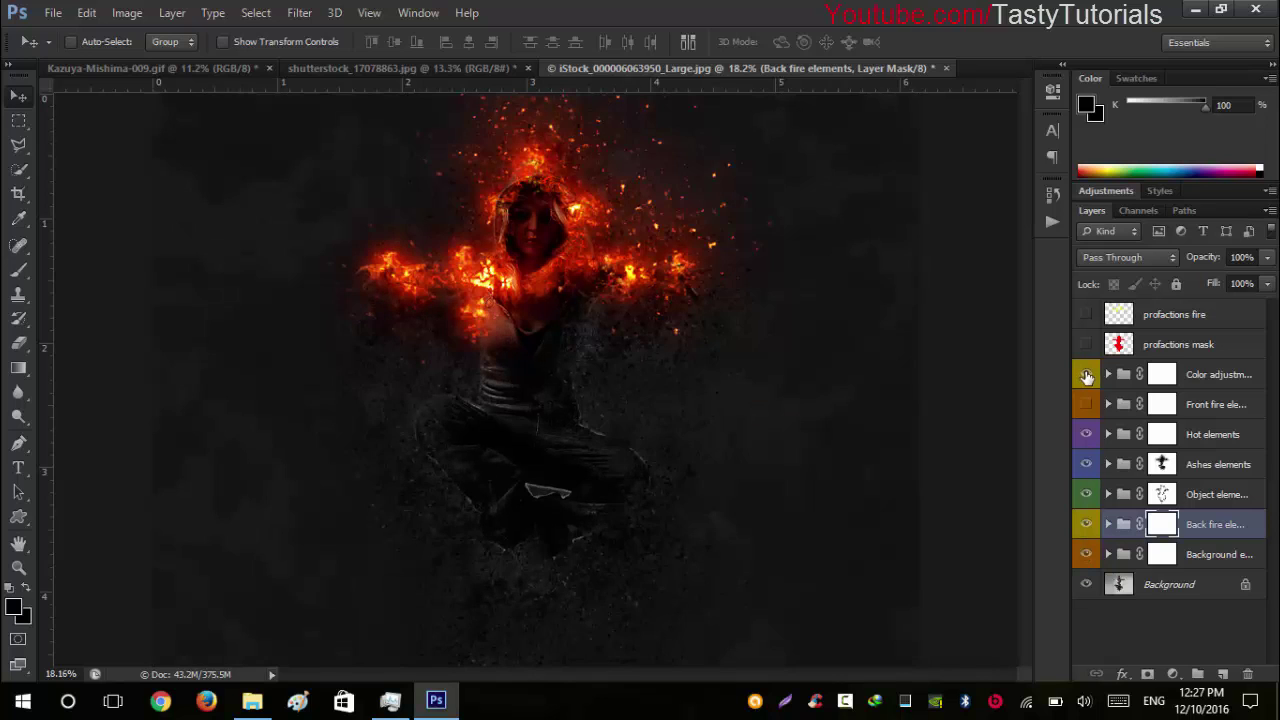
Step: In Color adjustments, turn off the teal and yellow Photo Filters and enable the green Gradient Fill
{"action": "left_click", "coordinate": [1222, 377]}
{"action": "left_click", "coordinate": [1108, 374]}
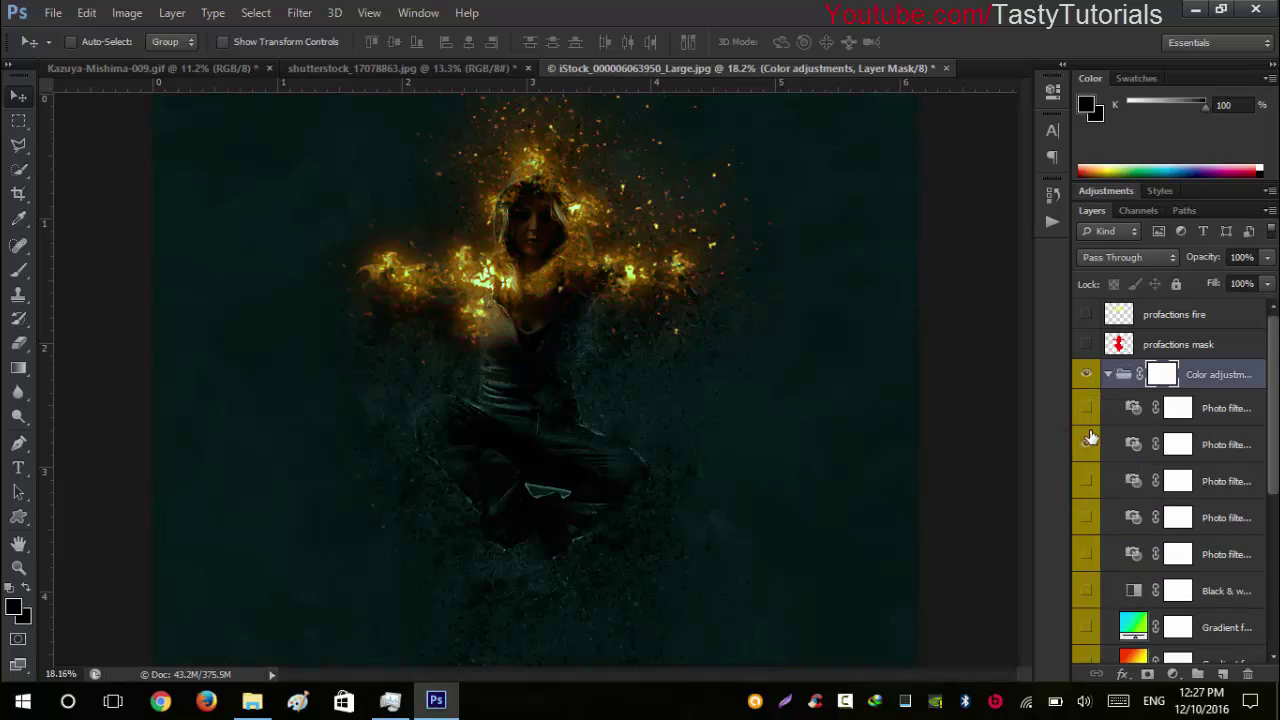
{"action": "left_click", "coordinate": [1088, 514]}
{"action": "left_click", "coordinate": [1085, 556]}
{"action": "left_click", "coordinate": [1088, 626]}
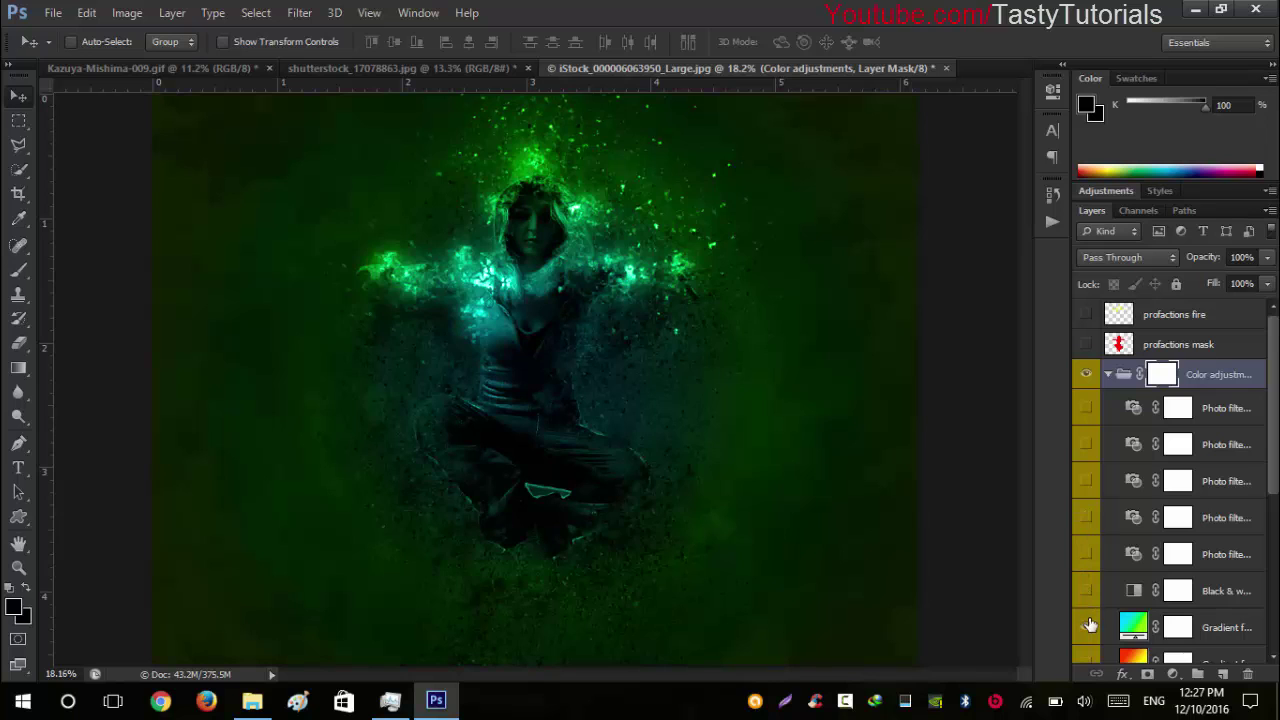